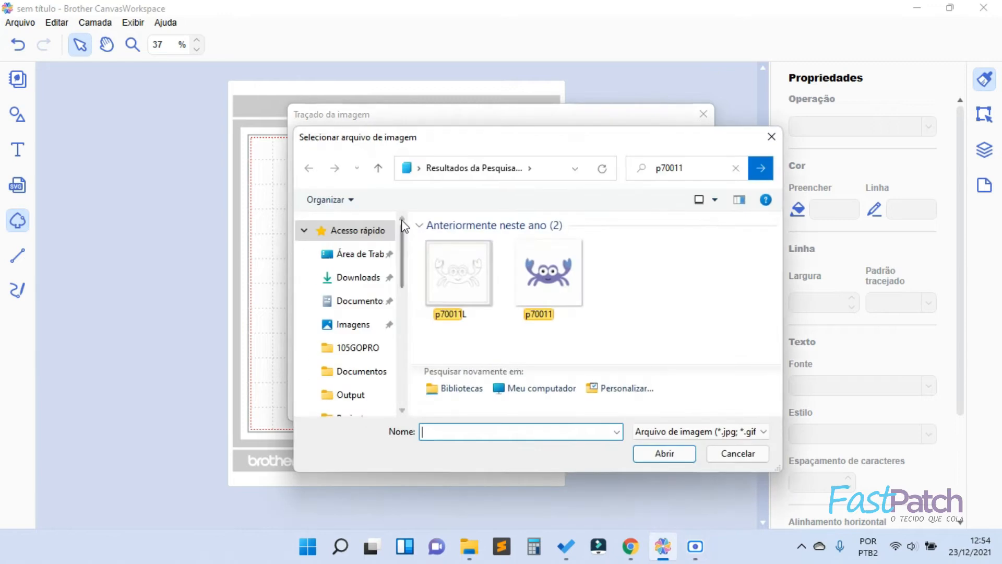
Load the p70011 crab picture for image tracing and inspect its traced outline in the preview.
left_click(550, 265)
left_click(666, 453)
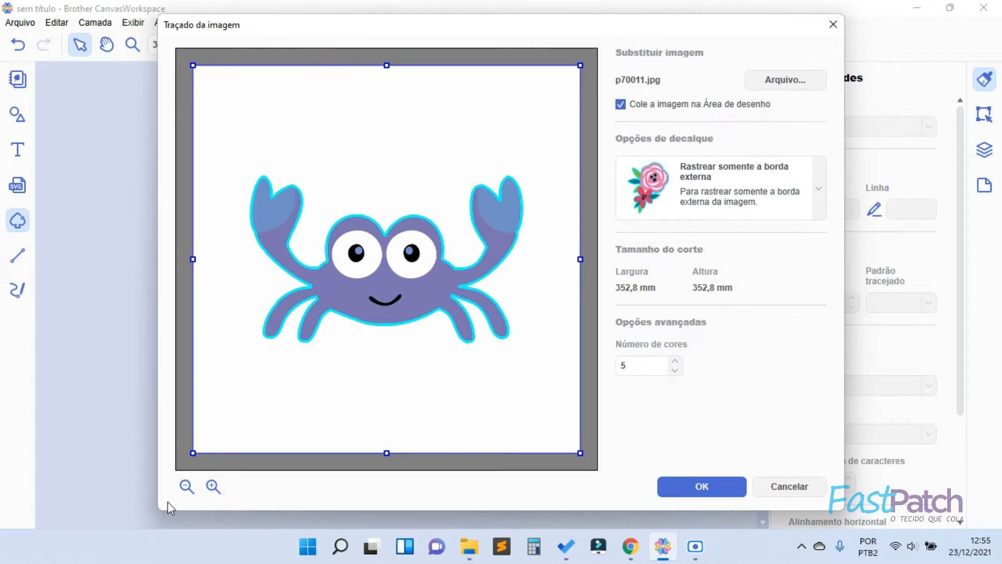
left_click(213, 489)
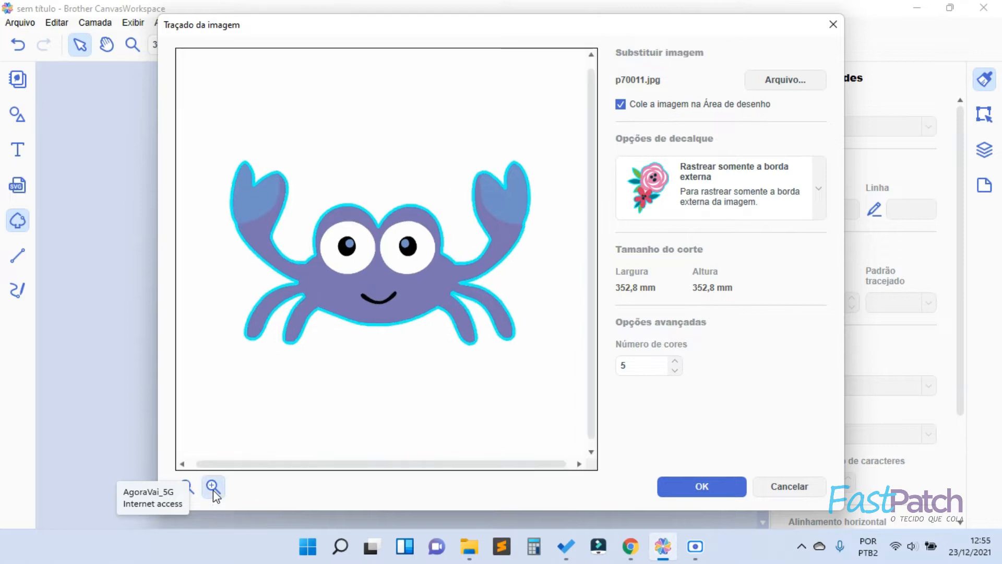
left_click(213, 489)
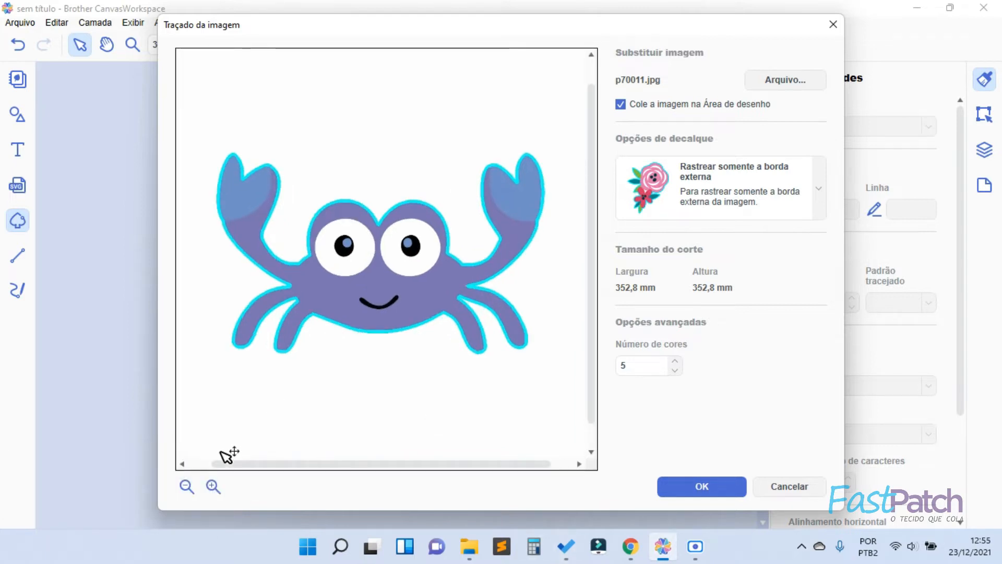
left_click(186, 487)
left_click(186, 488)
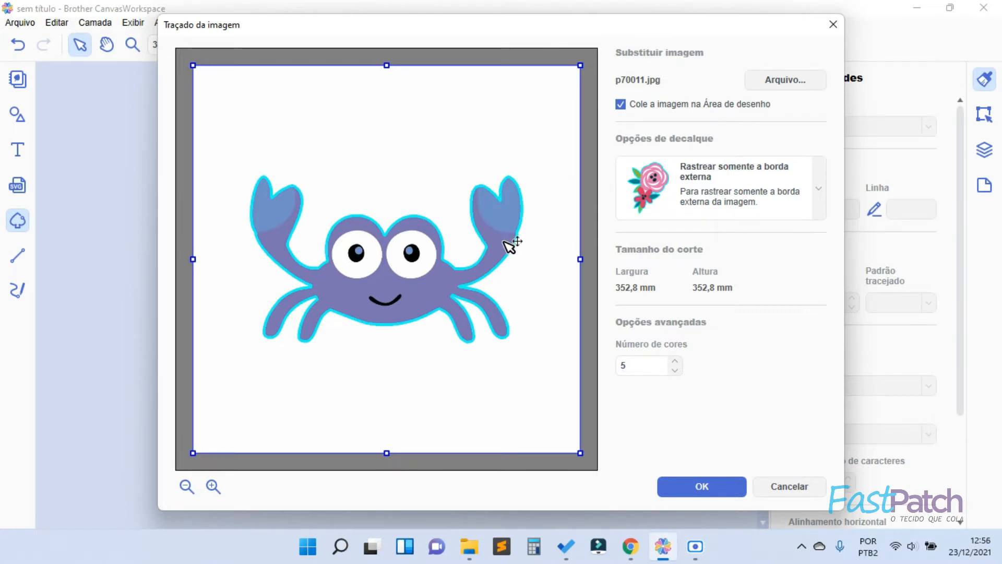
Set the tracing option to "Rastrear as áreas por cor" with 10 colours and refresh the preview.
left_click(778, 195)
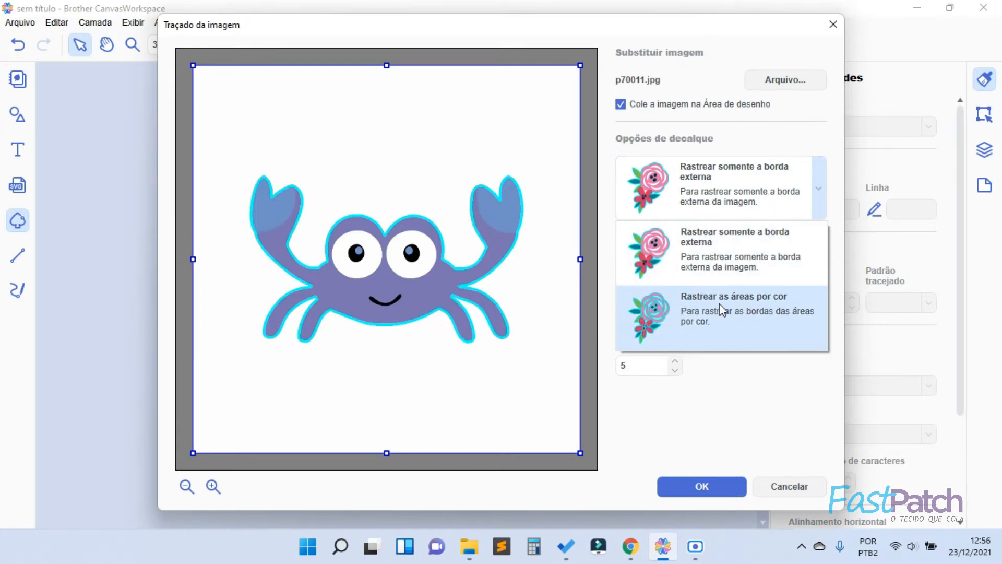
left_click(757, 302)
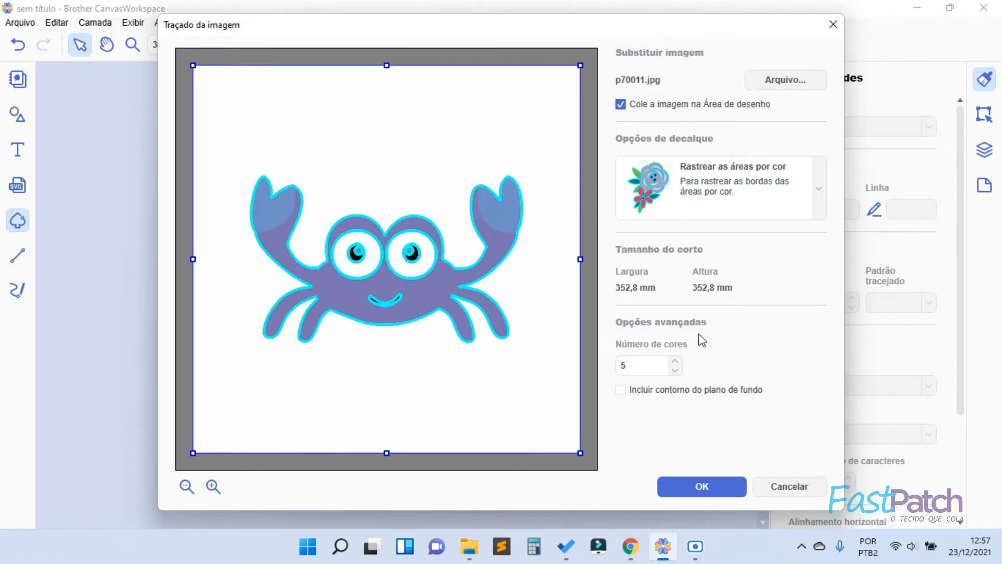
double_click(622, 366)
left_click(673, 363)
left_click(703, 483)
left_click(675, 361)
left_click(703, 494)
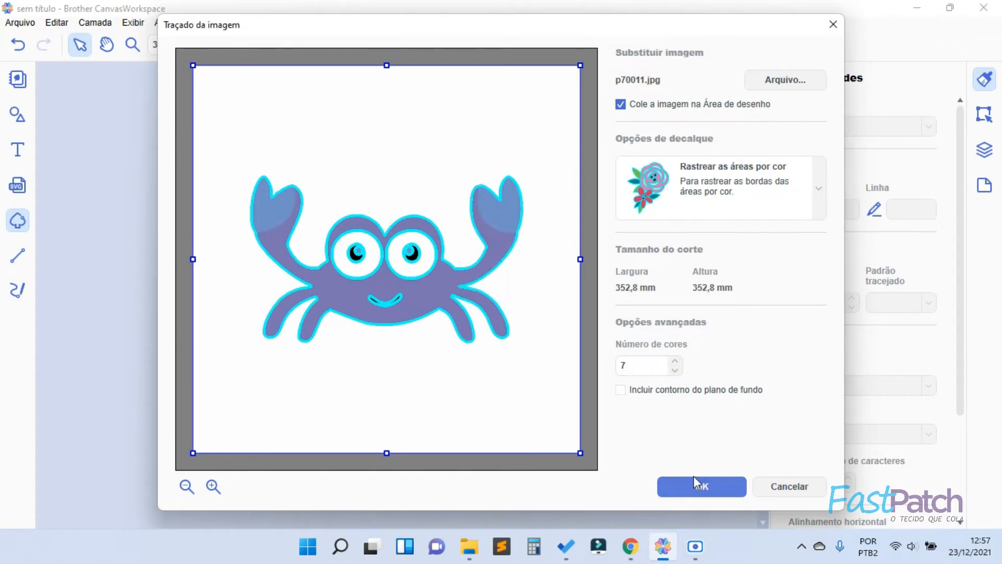
left_click(676, 360)
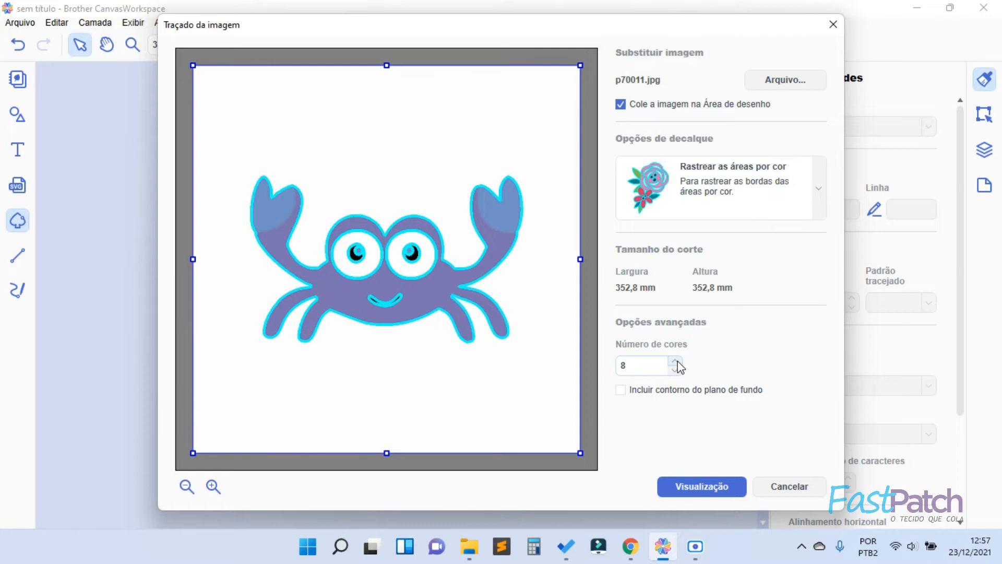
left_click(677, 361)
left_click(719, 480)
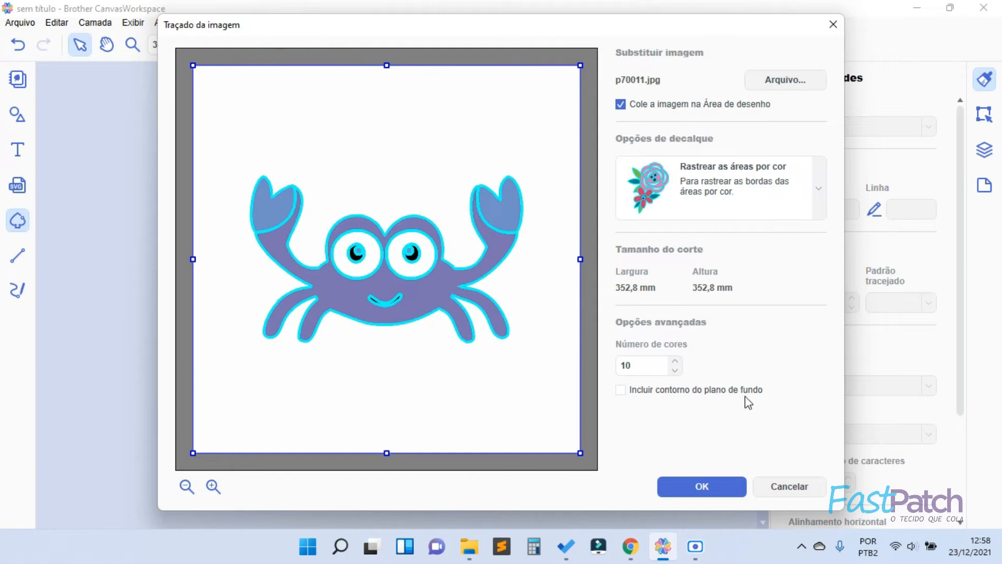
Accept the trace so the crab outlines and the picture are placed in the drawing area.
left_click(624, 389)
left_click(720, 490)
left_click(702, 488)
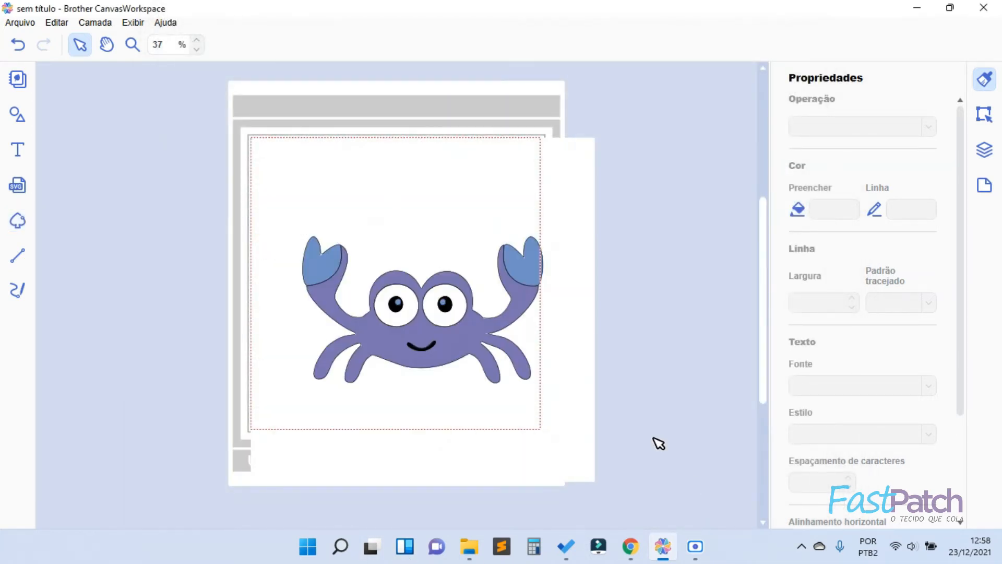
Scale the traced crab and its picture down together and centre them inside the mat's cutting area.
left_click_drag(675, 108, 203, 505)
left_click_drag(594, 482, 479, 362)
left_click_drag(405, 332, 436, 366)
left_click(589, 287)
Ungroup the traced crab and move the picture off the outlines towards the mat's upper edge.
left_click(382, 243)
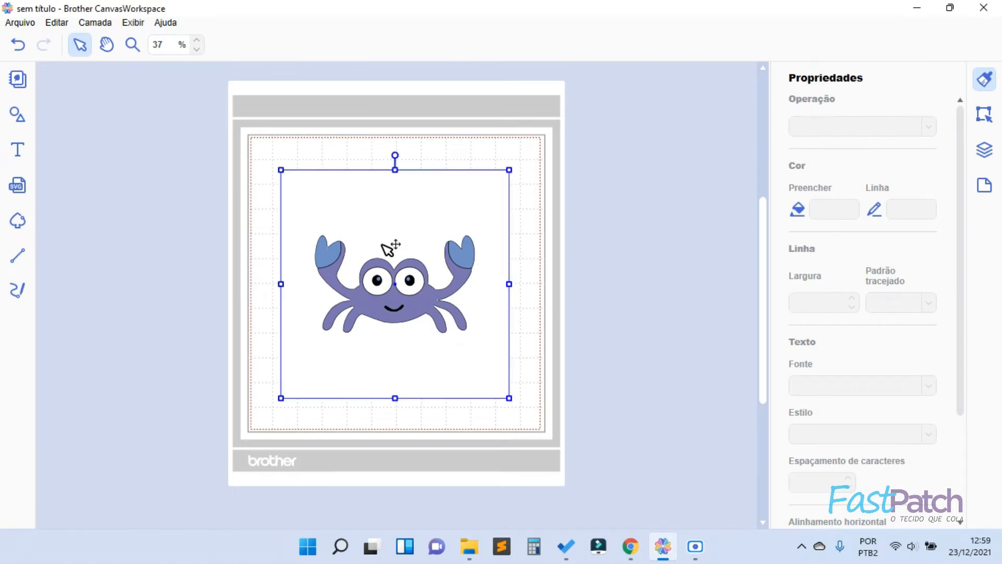
right_click(386, 220)
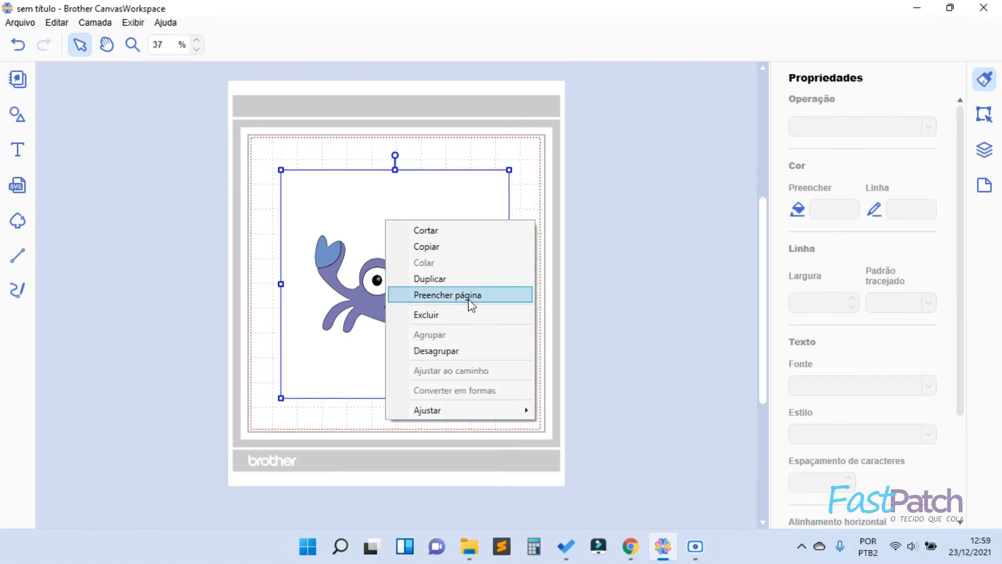
left_click(459, 351)
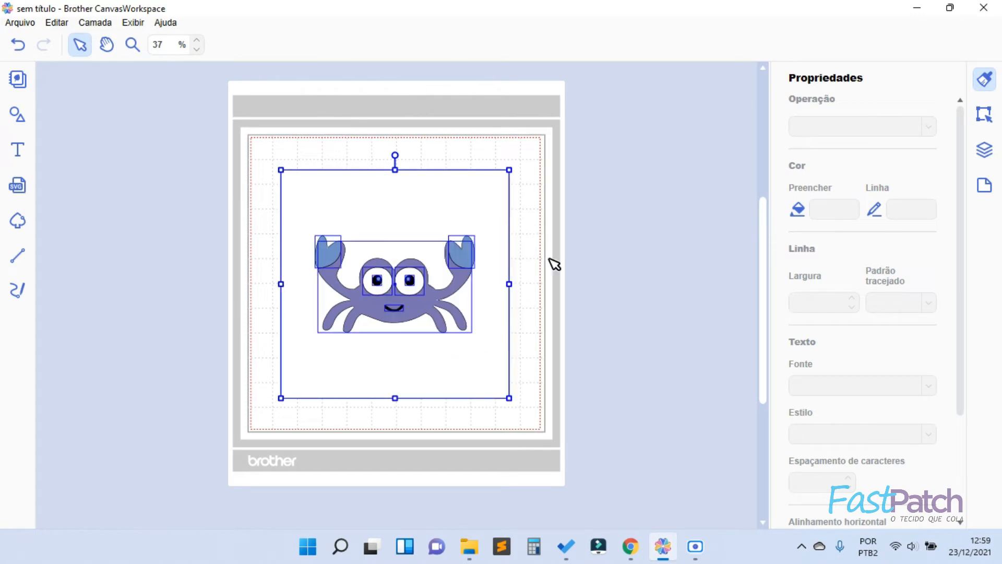
left_click_drag(407, 303, 354, 137)
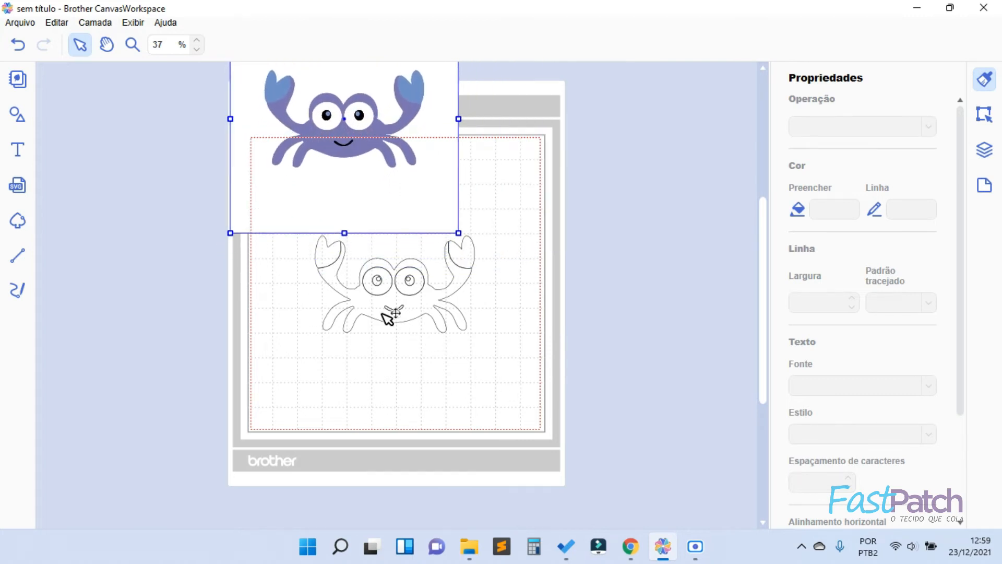
Move both claw outlines, the body outline and the eye outline apart from one another on the mat.
left_click(476, 258)
left_click_drag(475, 257, 491, 241)
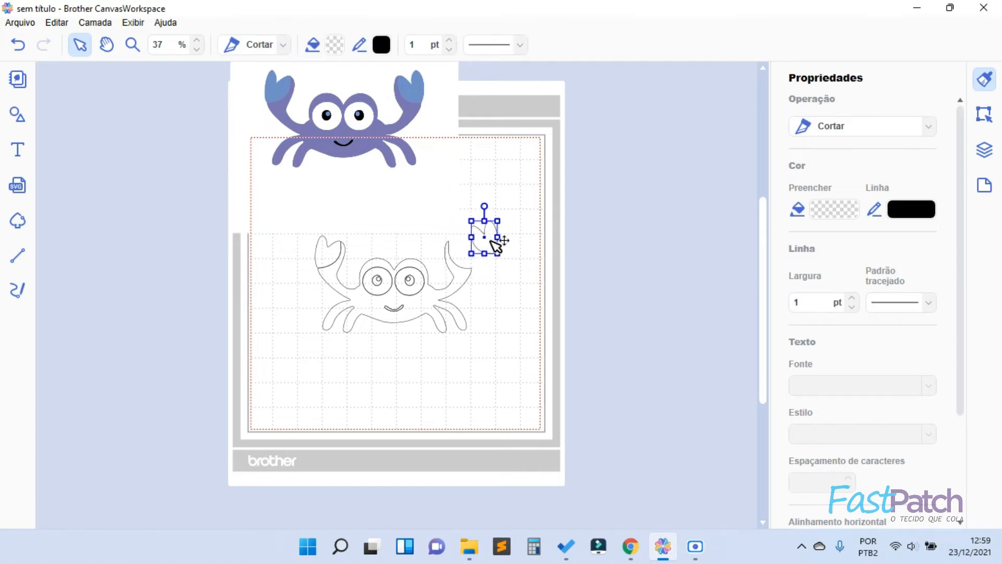
left_click(336, 261)
left_click_drag(335, 261, 313, 252)
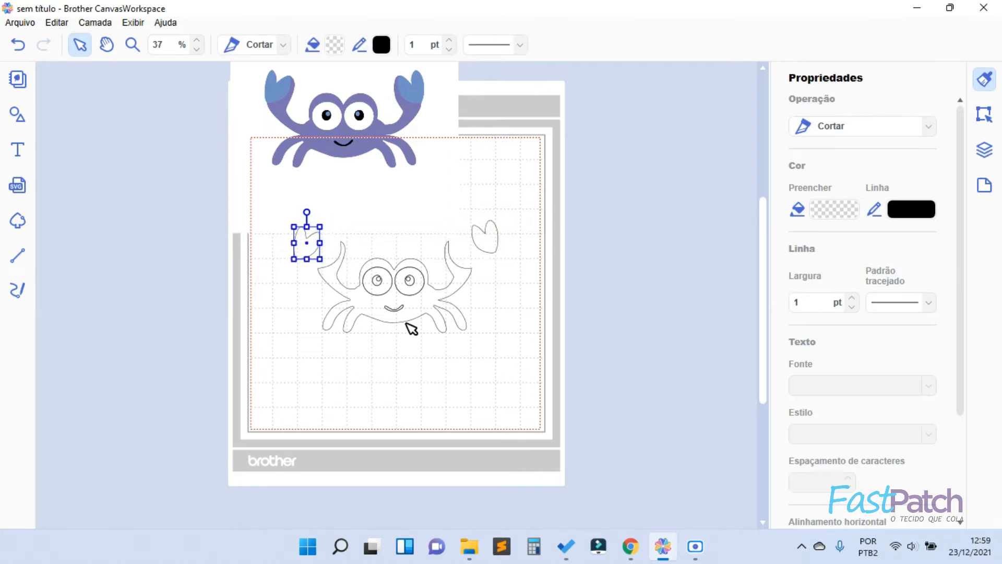
left_click_drag(414, 317, 414, 390)
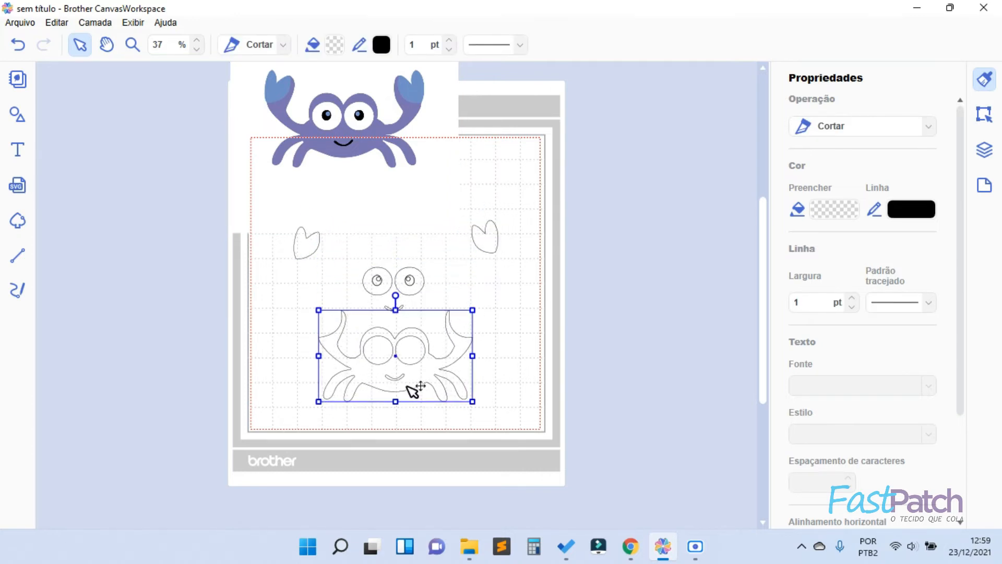
left_click(427, 278)
left_click(451, 295)
left_click_drag(425, 286, 351, 308)
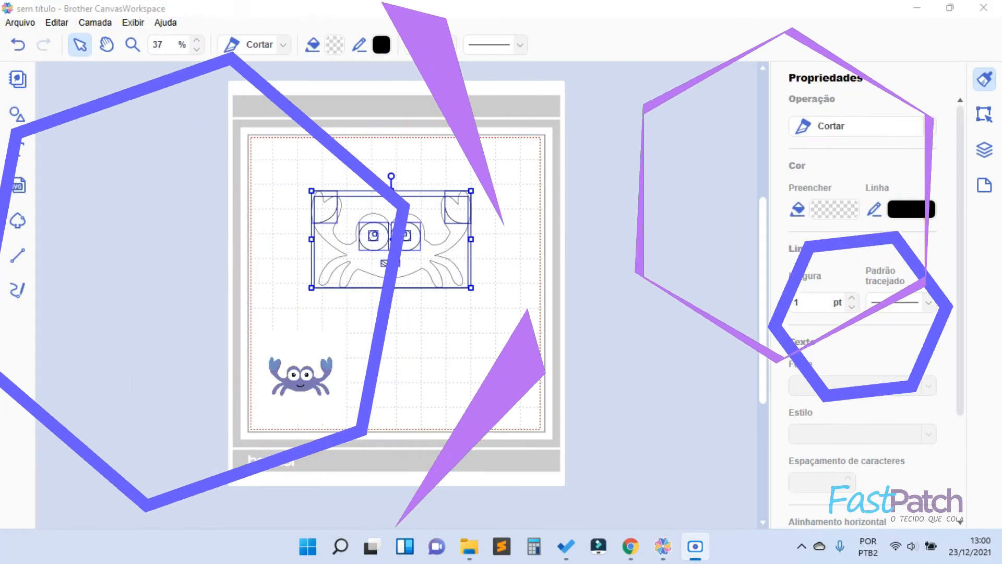
Move the small crab picture slightly away from the mat's lower-left corner.
left_click(445, 366)
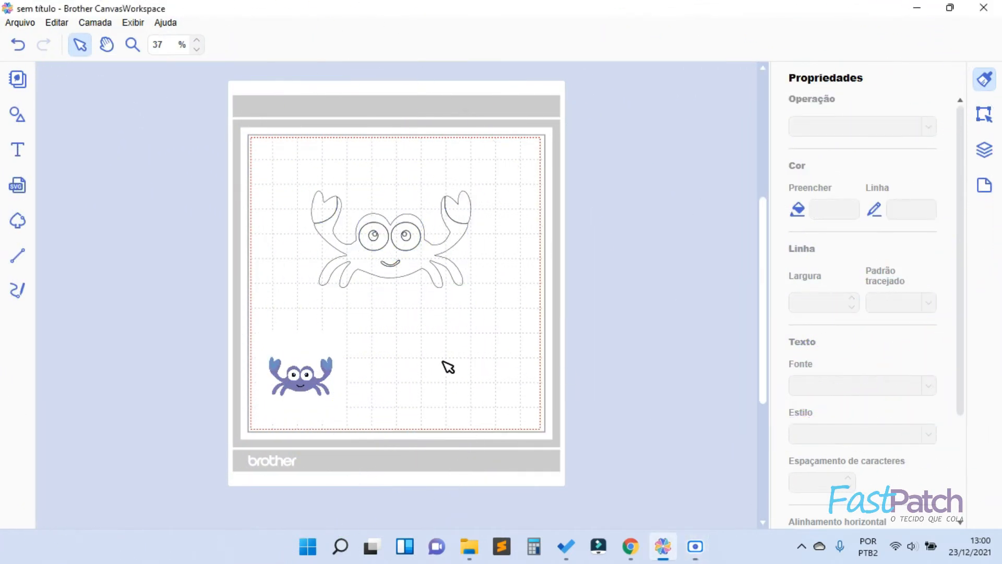
left_click(314, 394)
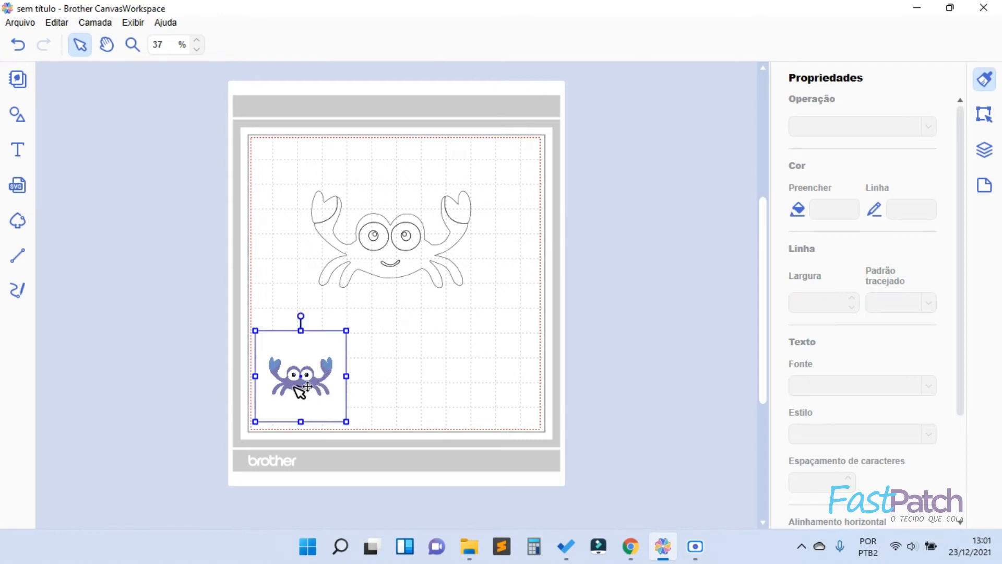
left_click_drag(294, 386, 299, 378)
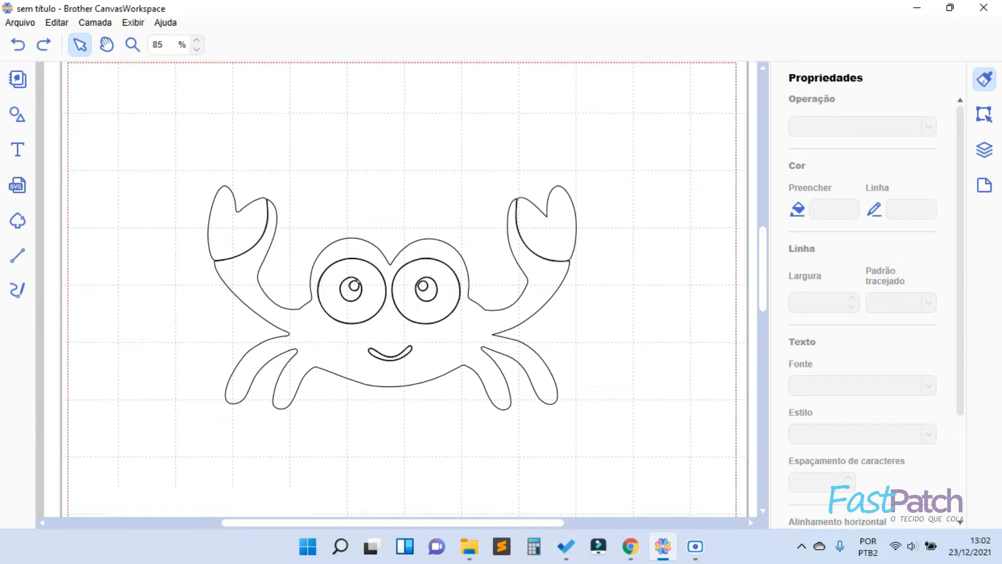
Show the layer list and hide the separate mouth shape that overlaps the mouth cutout in the body.
left_click(983, 152)
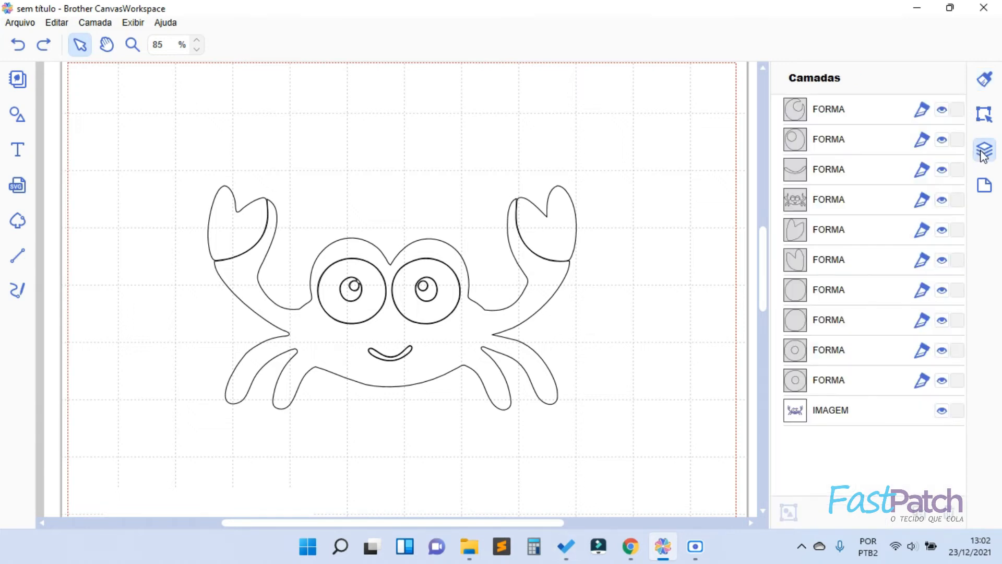
left_click(834, 116)
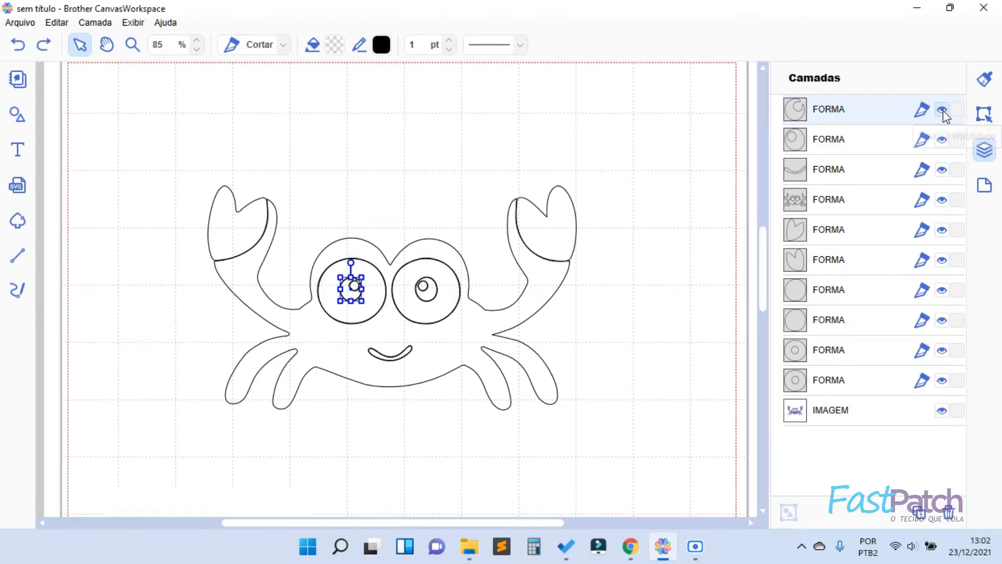
left_click(943, 111)
left_click(944, 112)
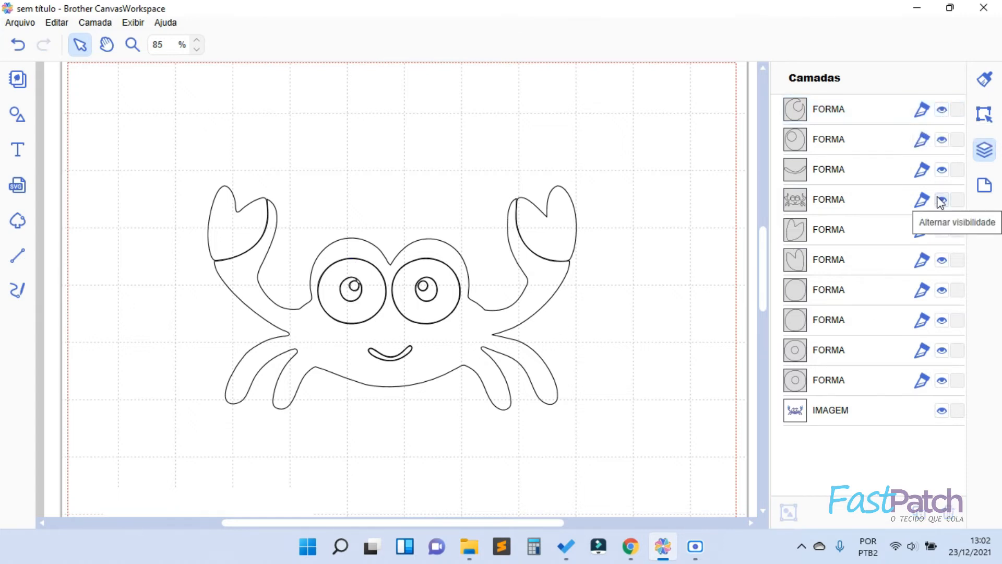
left_click(943, 170)
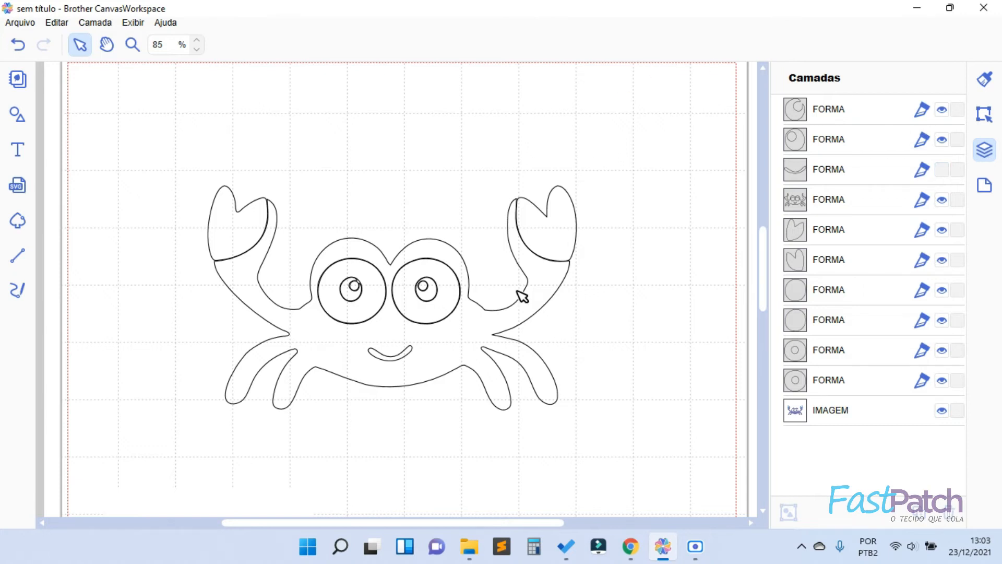
Edit the crab body's path and delete all nodes that form its mouth cutout.
left_click(446, 375)
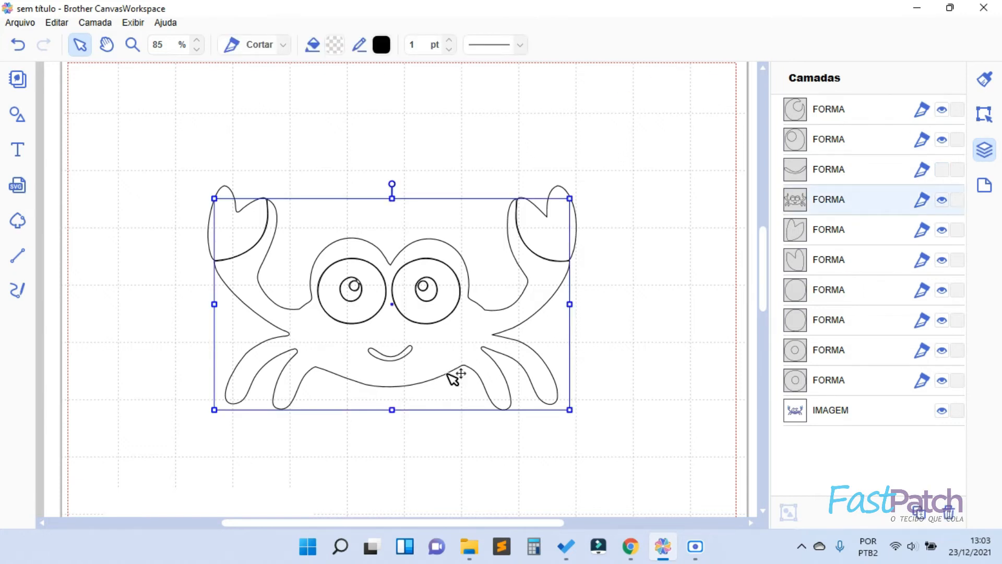
double_click(447, 373)
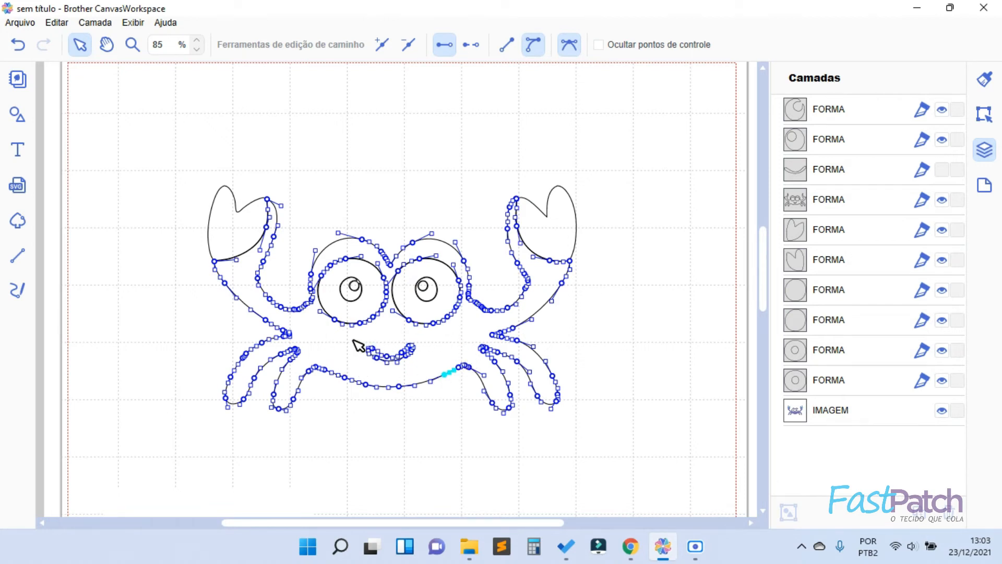
left_click_drag(354, 340, 417, 366)
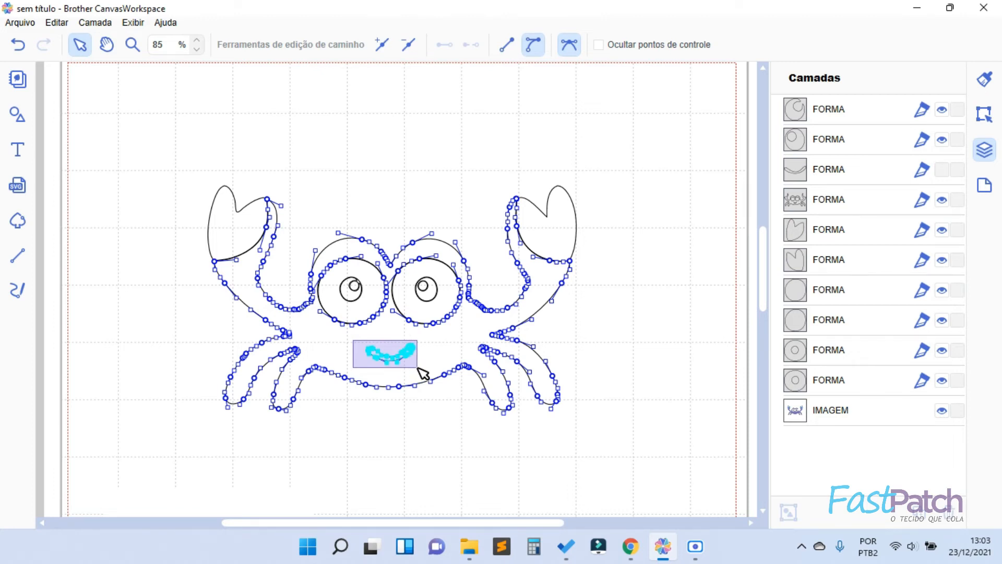
left_click_drag(417, 367, 419, 368)
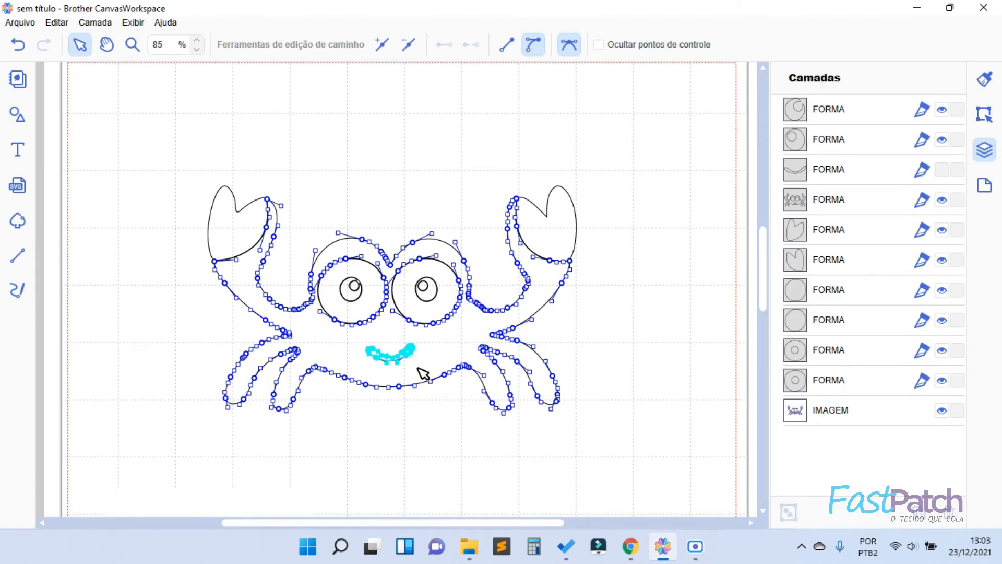
key("Delete")
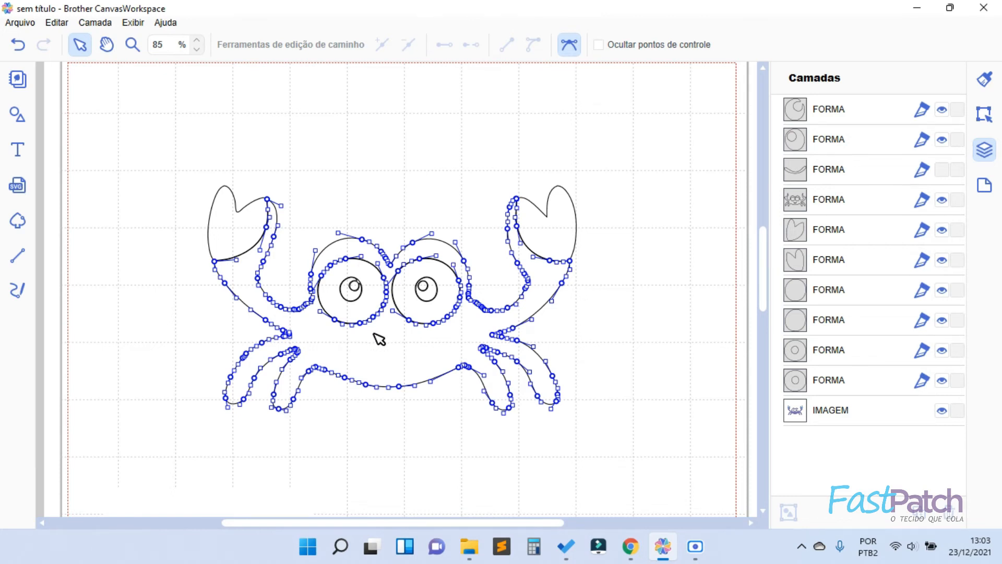
left_click(670, 356)
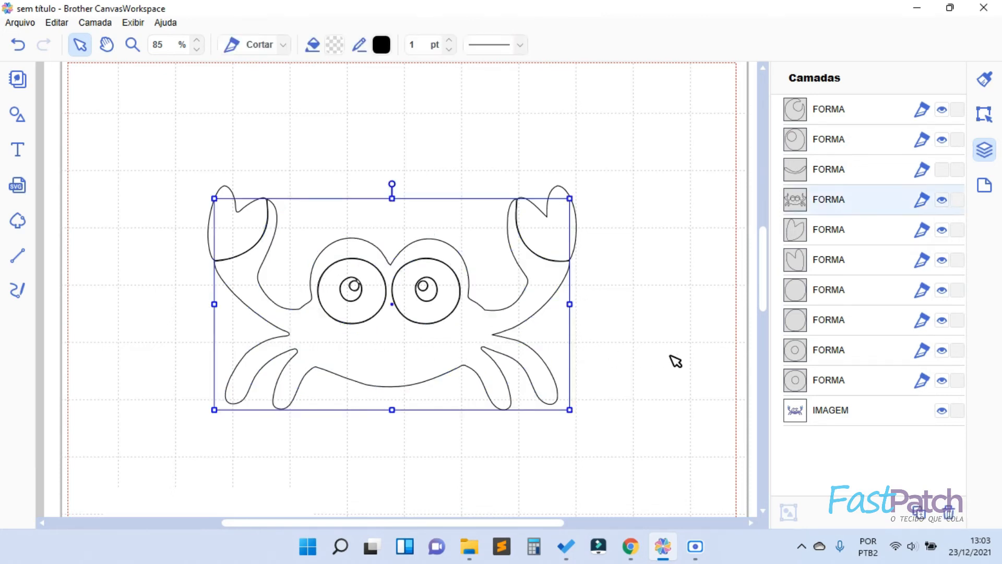
Make the separate mouth shape visible again and move it below the crab's body.
left_click(942, 170)
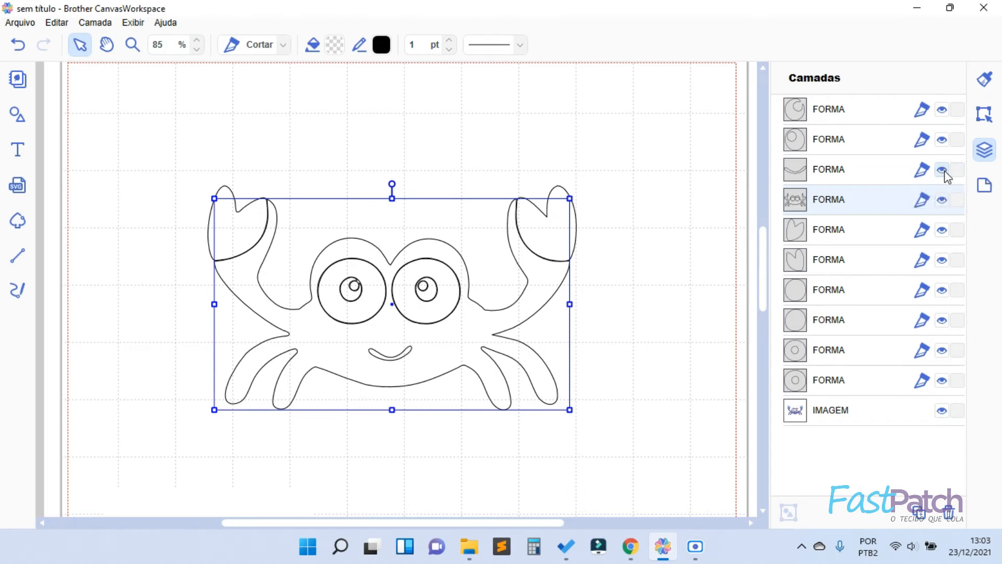
left_click(449, 440)
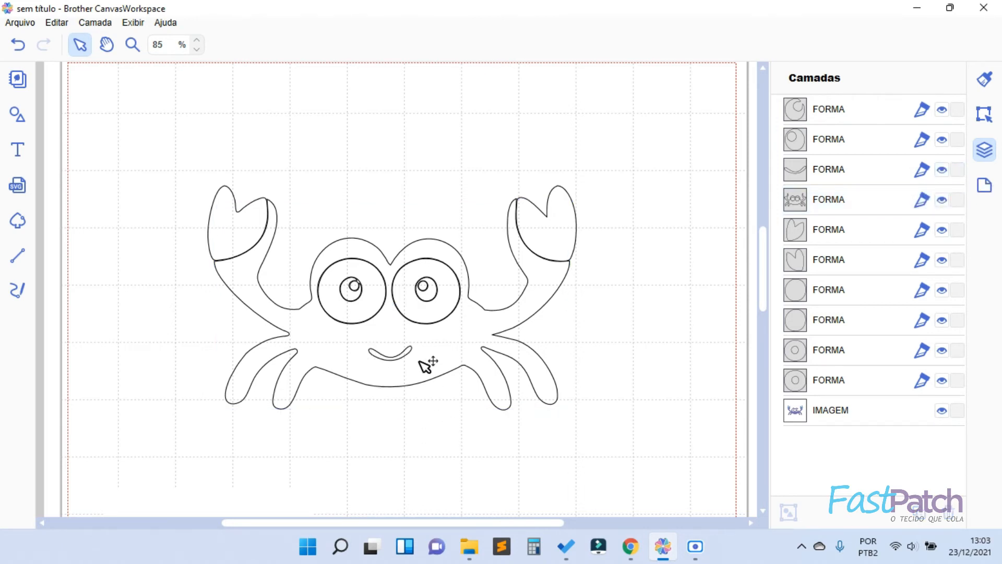
left_click(415, 358)
left_click(412, 352)
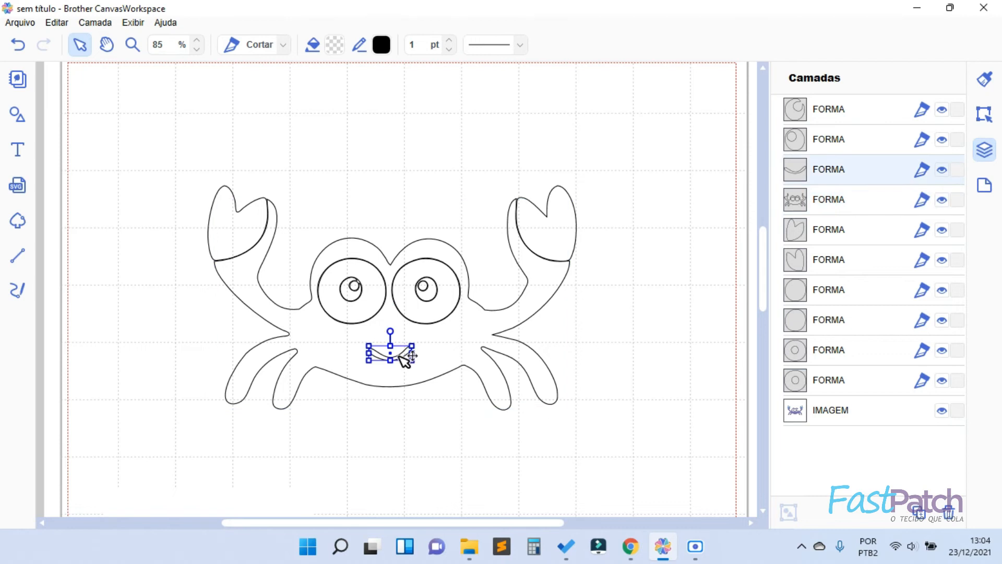
left_click_drag(402, 353, 448, 424)
left_click(678, 426)
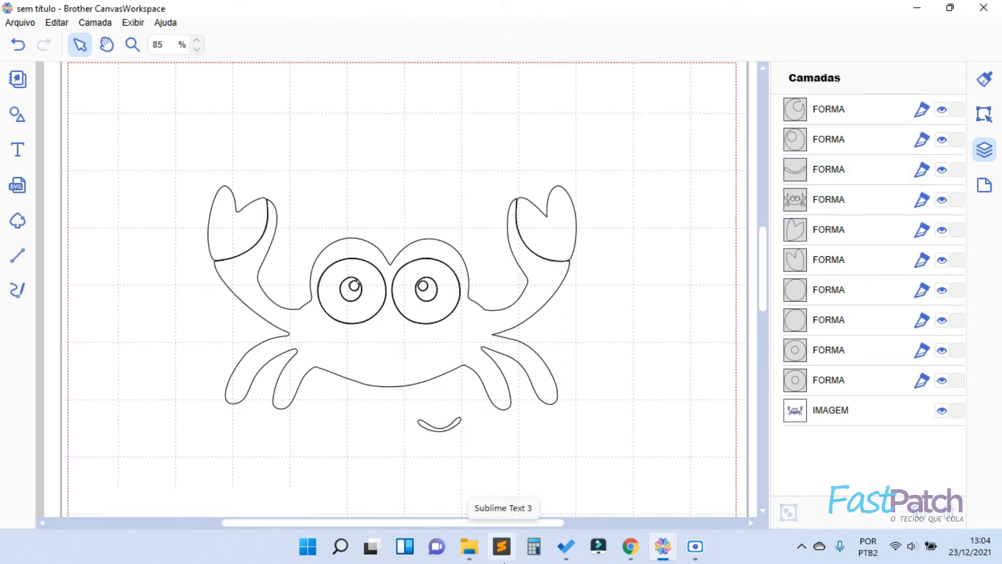
Undo the mouth's move, then move the left claw away from the body and undo that move too.
key("ctrl+z")
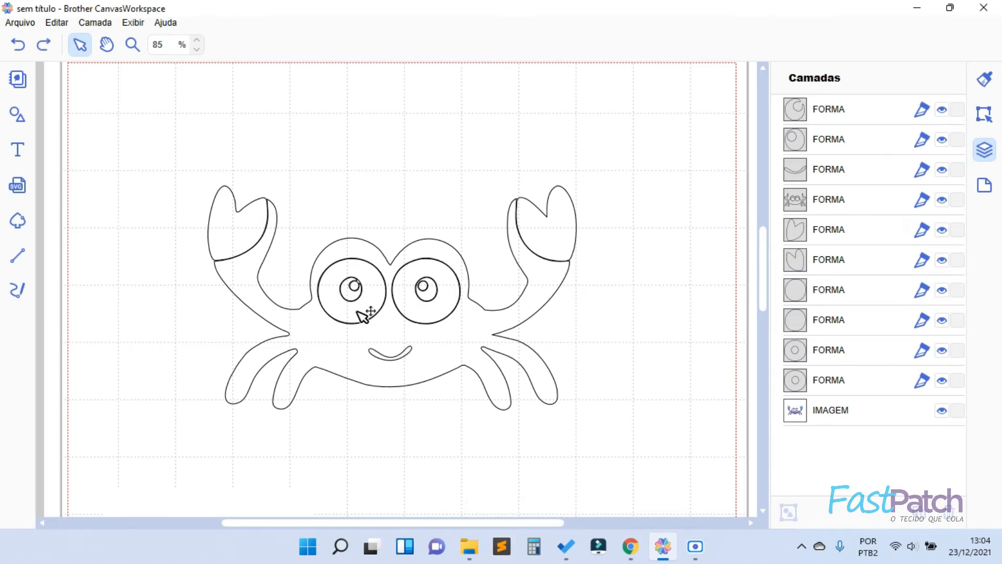
left_click_drag(259, 220, 225, 180)
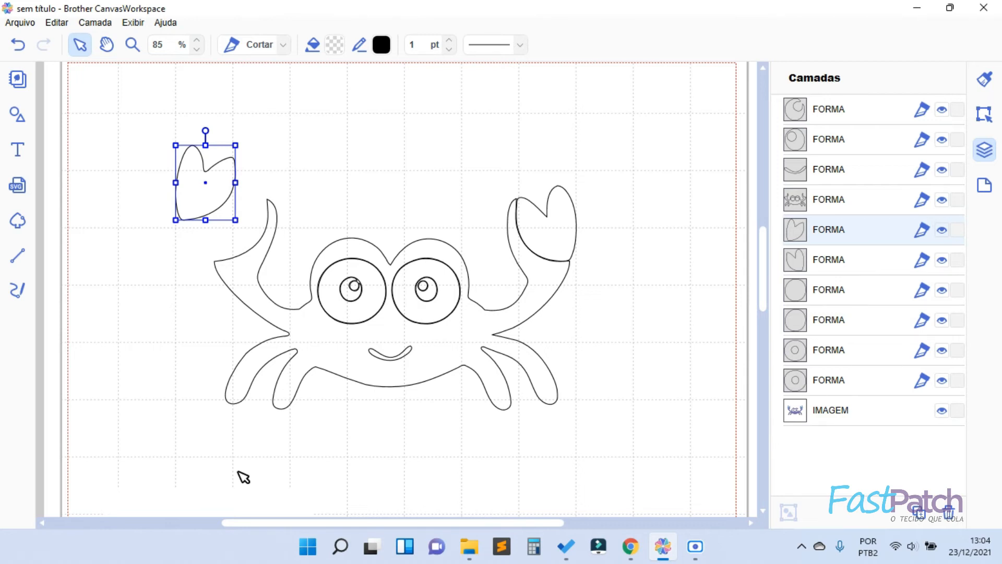
key("ctrl+z")
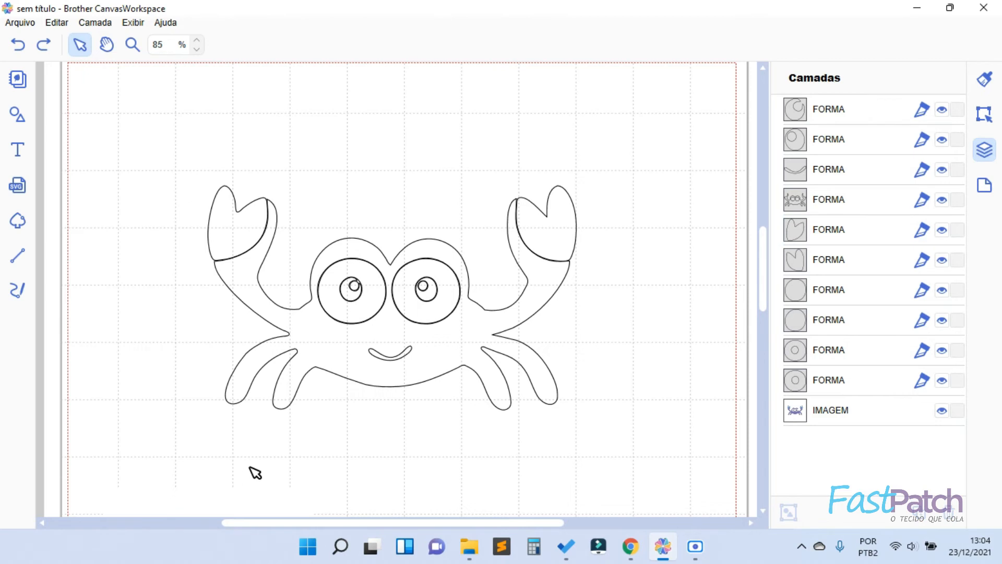
Shift the left claw slightly so it overlaps the crab's body, and merge the two shapes into one.
left_click(240, 240)
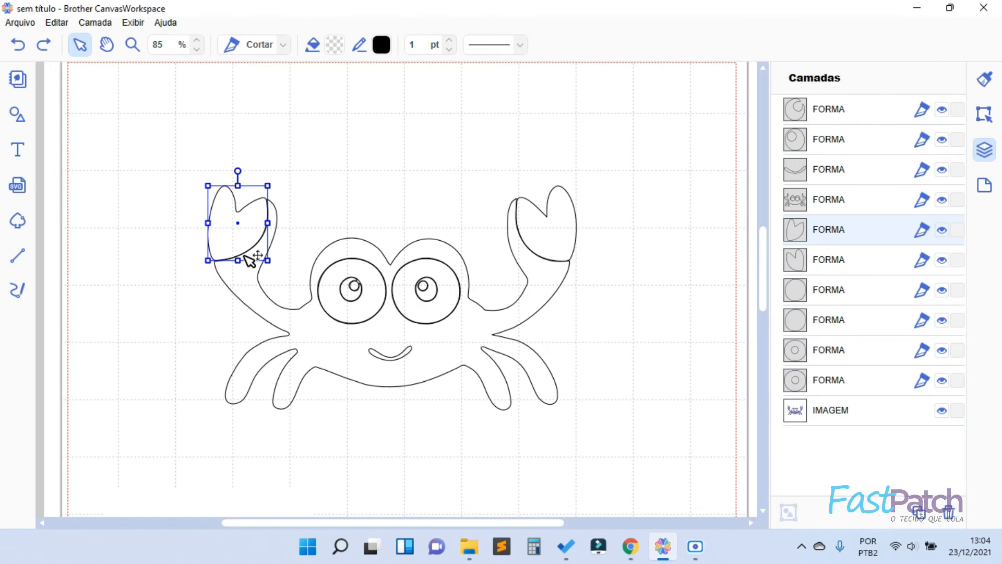
left_click(256, 288, "shift")
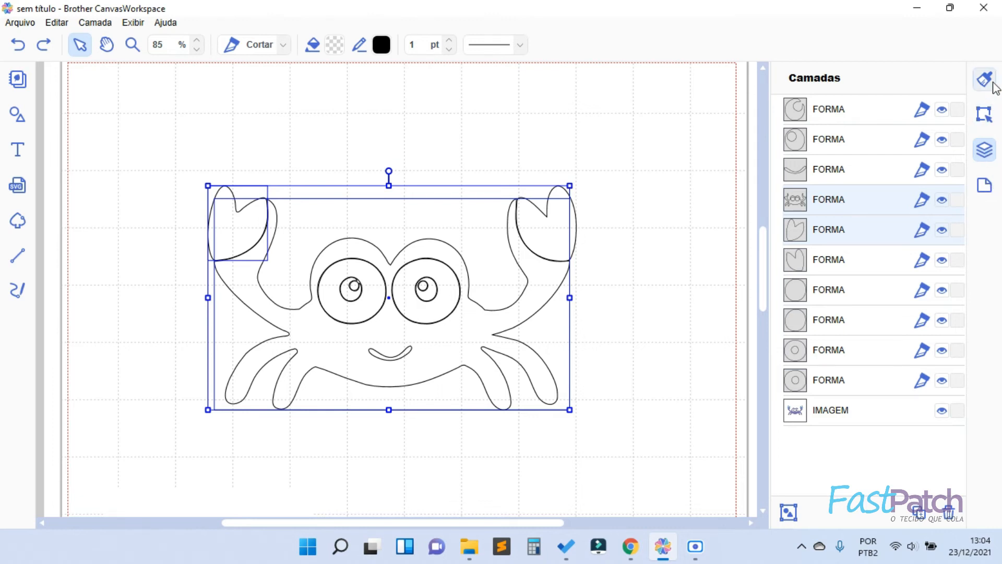
left_click(984, 115)
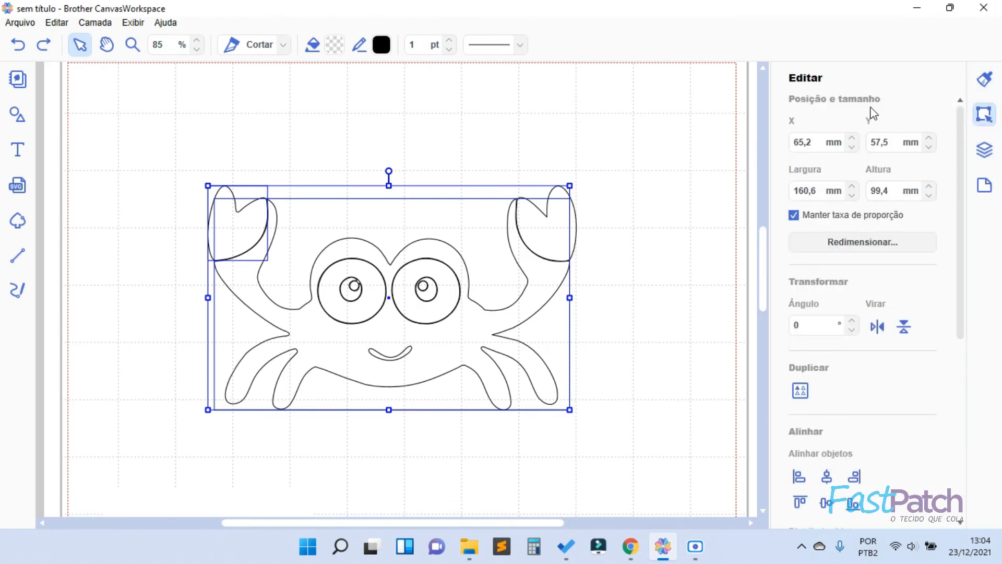
scroll(882, 163, "down", 3)
scroll(882, 165, "down", 4)
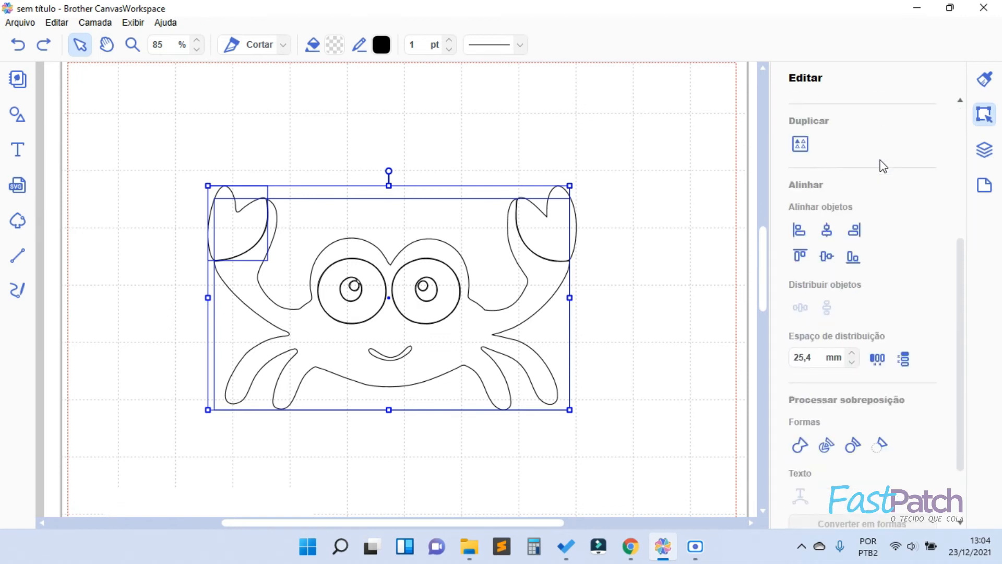
scroll(882, 166, "down", 2)
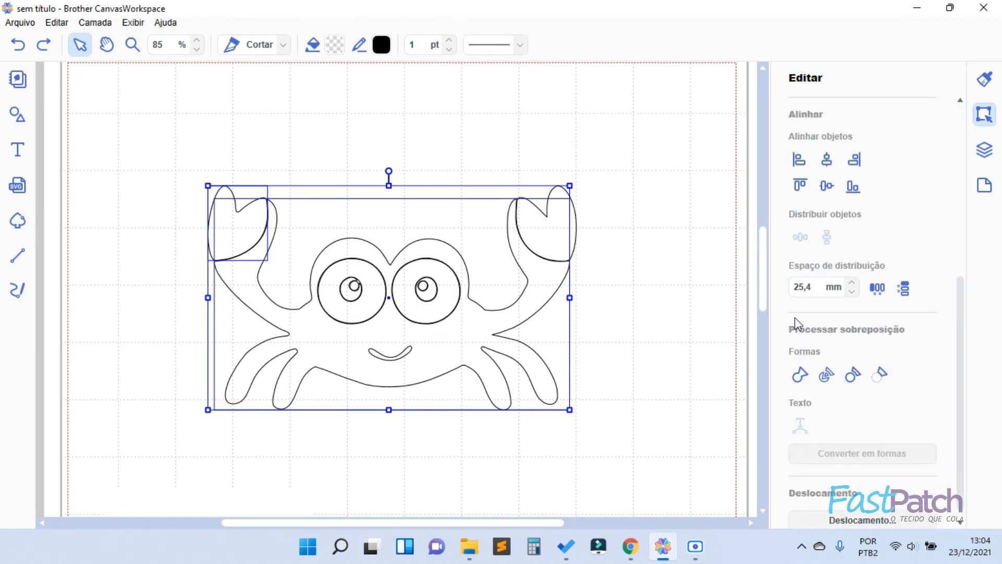
left_click(800, 382)
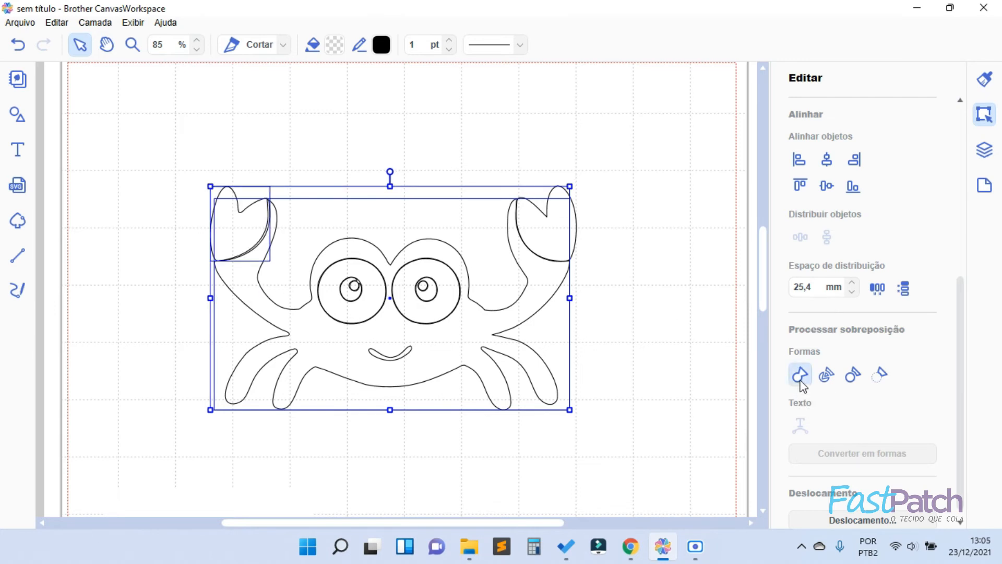
left_click(694, 324)
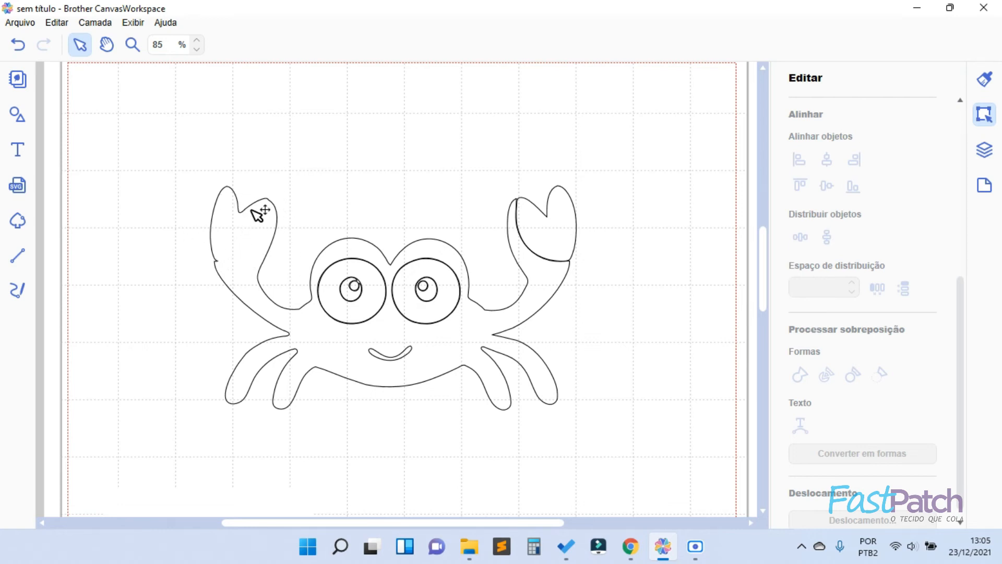
Select the merged claw-and-body shape to check it, then move the separate right claw up and outward from its arm.
left_click(243, 225)
left_click(635, 224)
left_click_drag(566, 223, 615, 180)
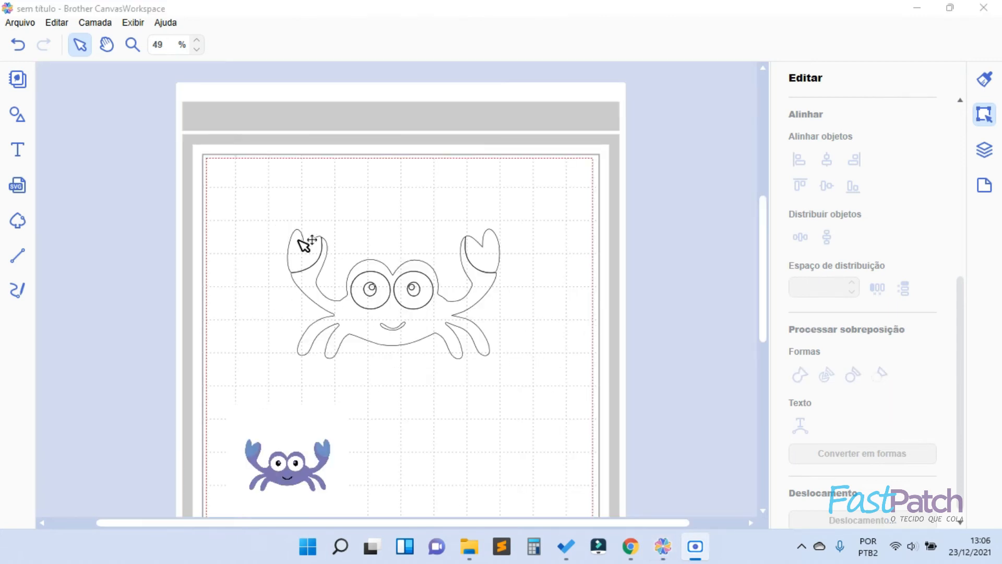
Select all the crab's outline shapes and group them into one object.
left_click_drag(240, 185, 525, 384)
right_click(428, 323)
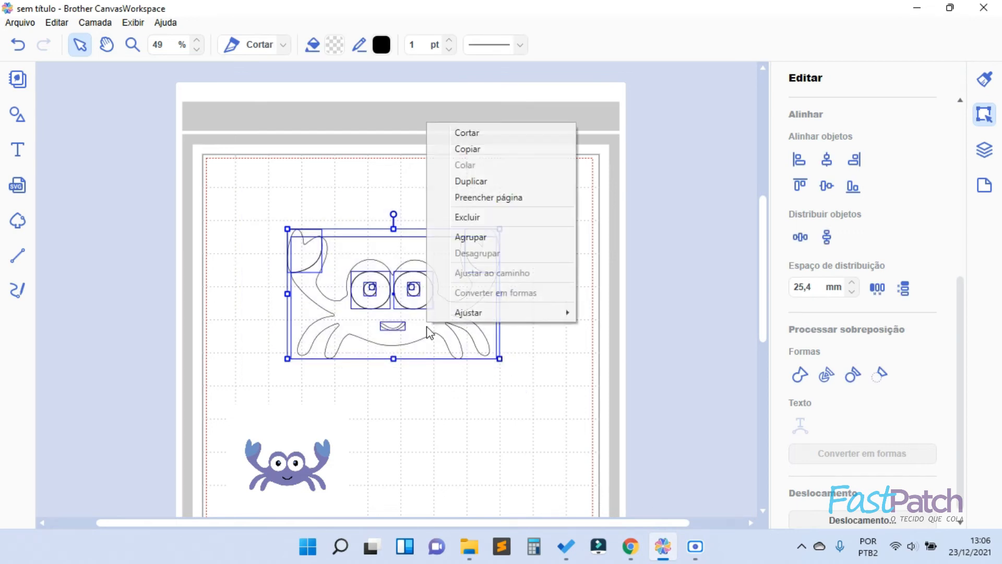
left_click(495, 238)
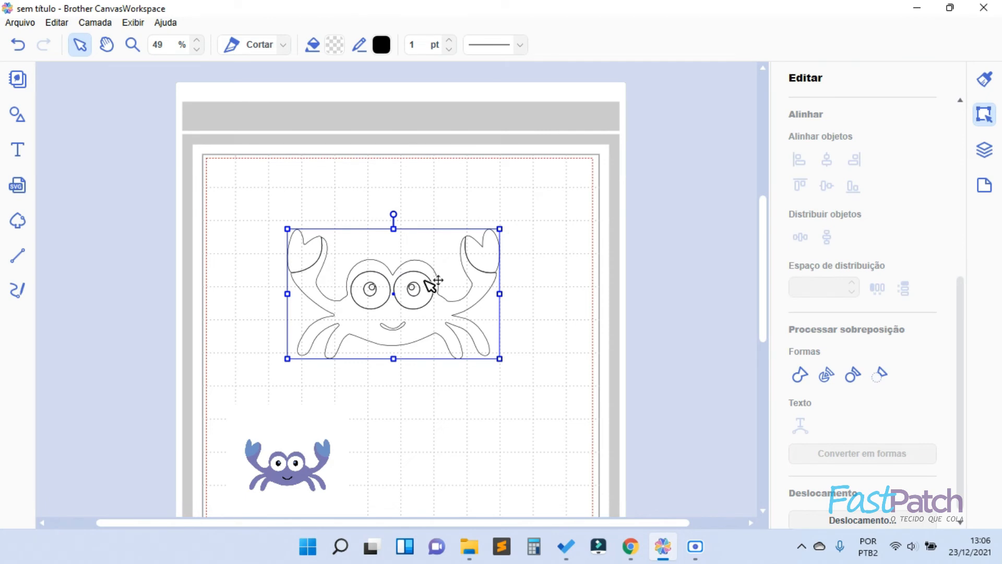
Scale the grouped crab outline down proportionally and move it to the middle of the mat above the crab picture.
left_click(995, 93)
scroll(918, 309, "down", 4)
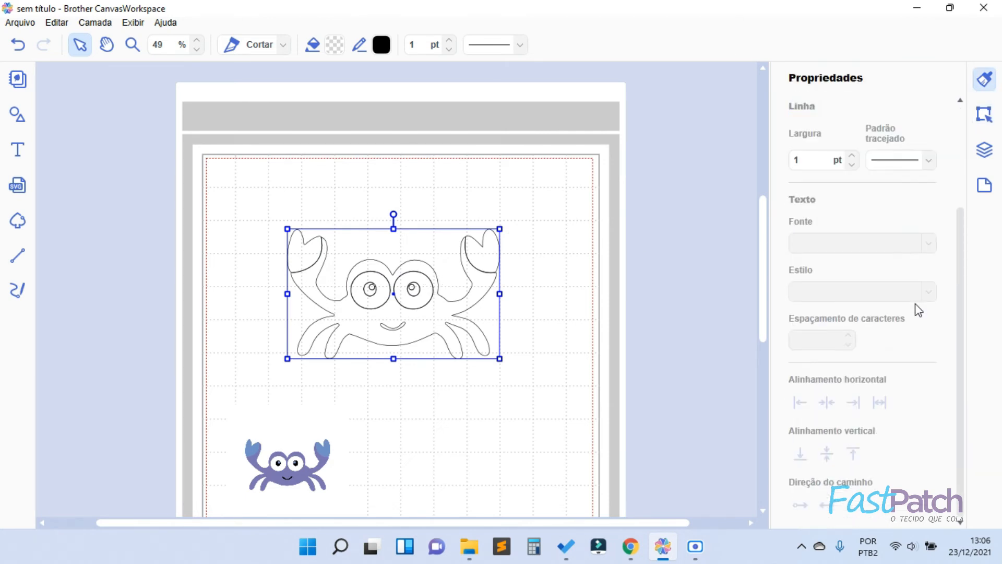
left_click_drag(501, 360, 484, 309)
left_click_drag(426, 259, 418, 313)
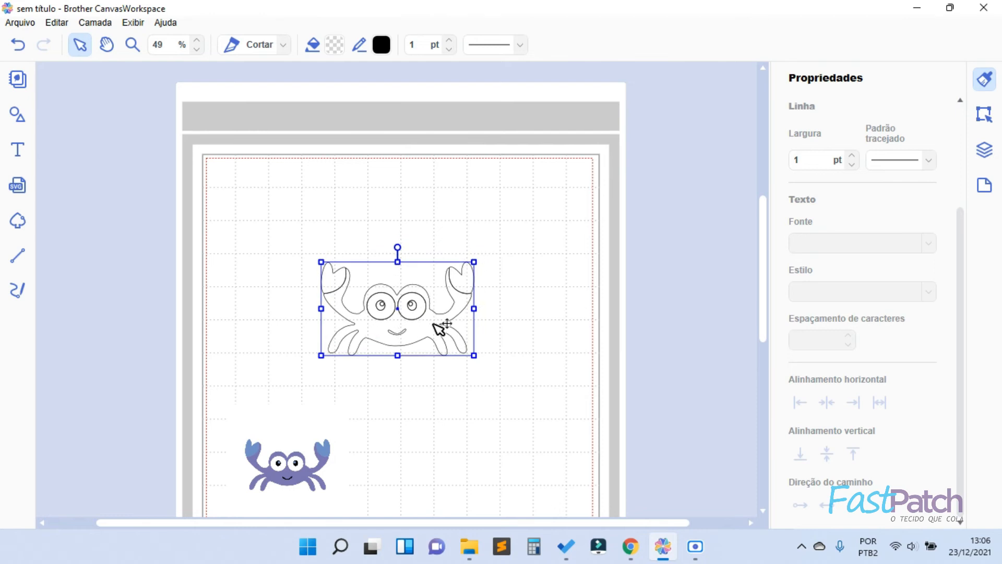
left_click(515, 361)
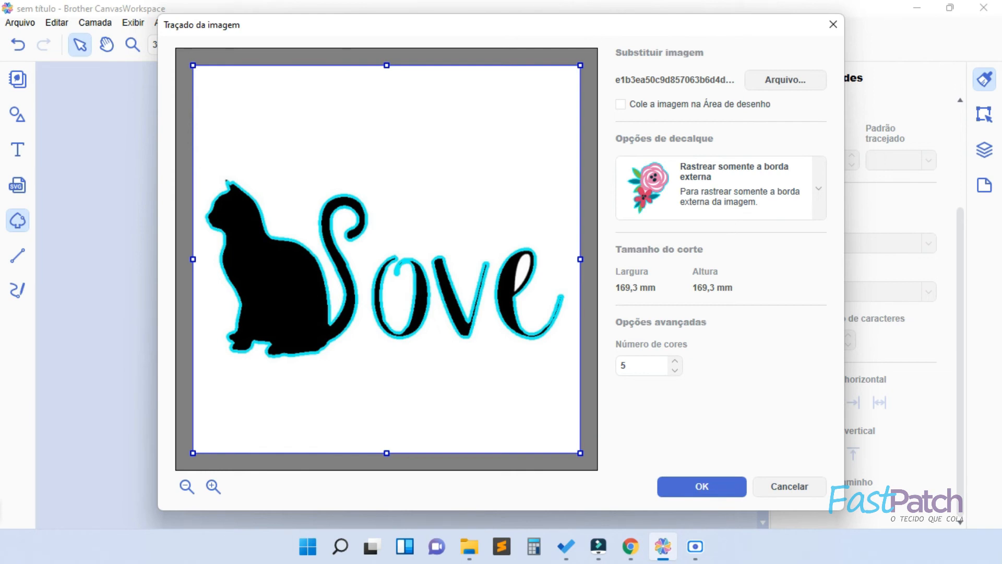
Trace the cat and "Love" lettering picture by colour areas and rearrange the traced outlines on the mat.
left_click(818, 188)
left_click(715, 316)
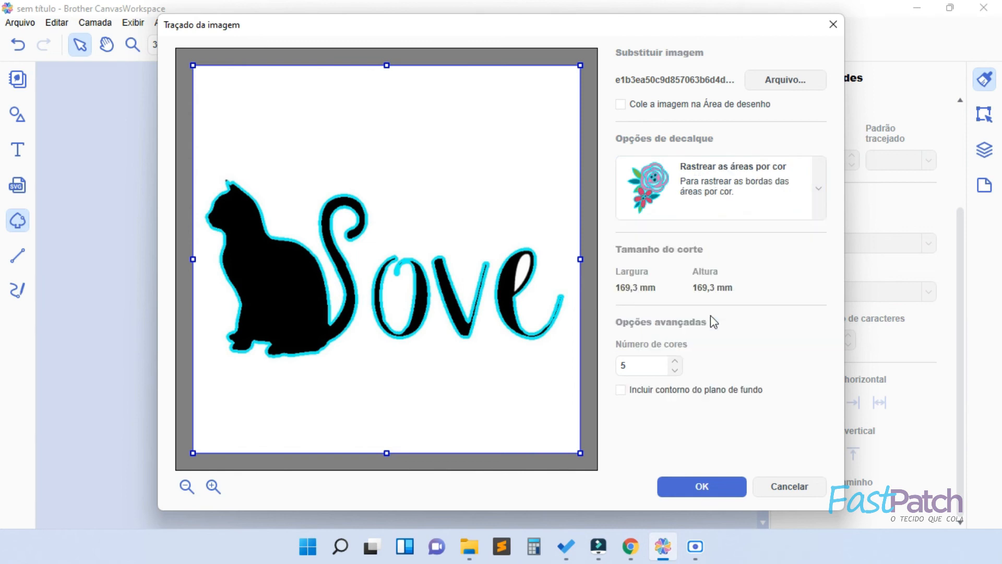
left_click(704, 486)
mouse_move(477, 184)
left_mouse_down()
mouse_move(311, 255)
mouse_move(280, 298)
left_mouse_up()
left_click_drag(303, 249, 342, 276)
left_click_drag(446, 299, 487, 345)
left_click(465, 364)
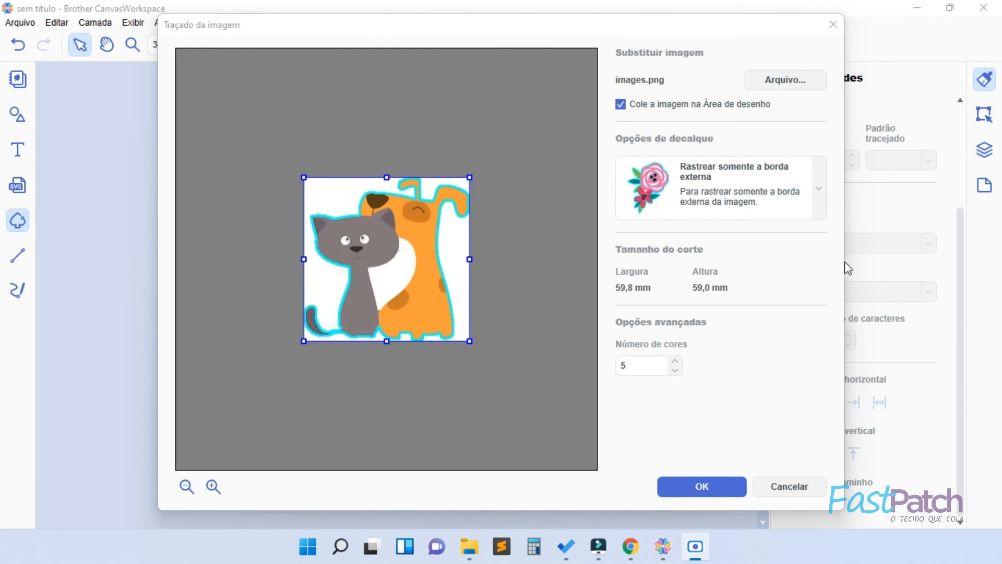
For images.png, turn off pasting the image into the drawing area and set the tracing to areas by colour.
left_click(709, 105)
left_click(721, 198)
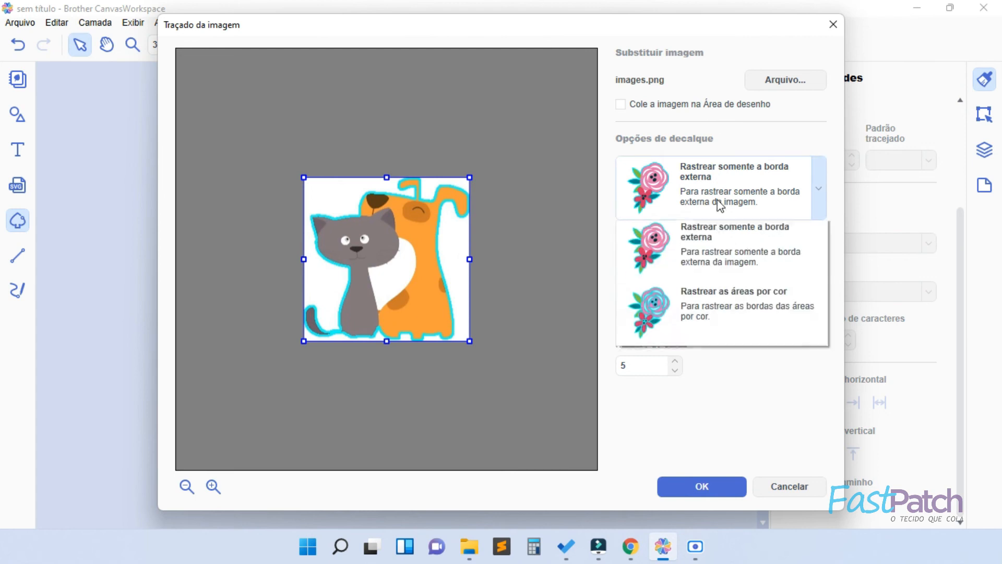
left_click(744, 324)
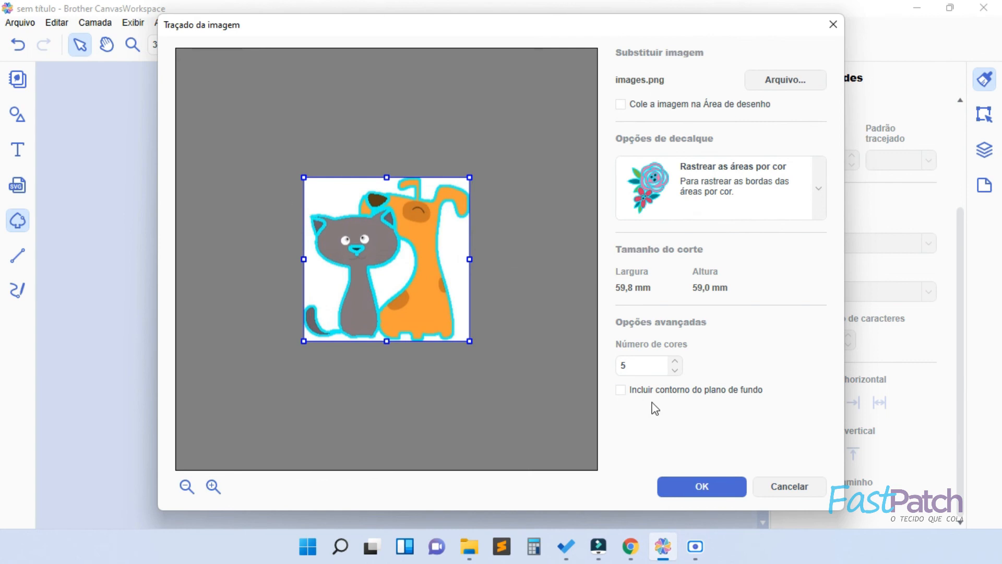
Set the number of colours for the cat-and-dog trace to 8 and preview the outlines.
left_click(677, 362)
left_click(678, 362)
left_click(677, 361)
left_click(700, 485)
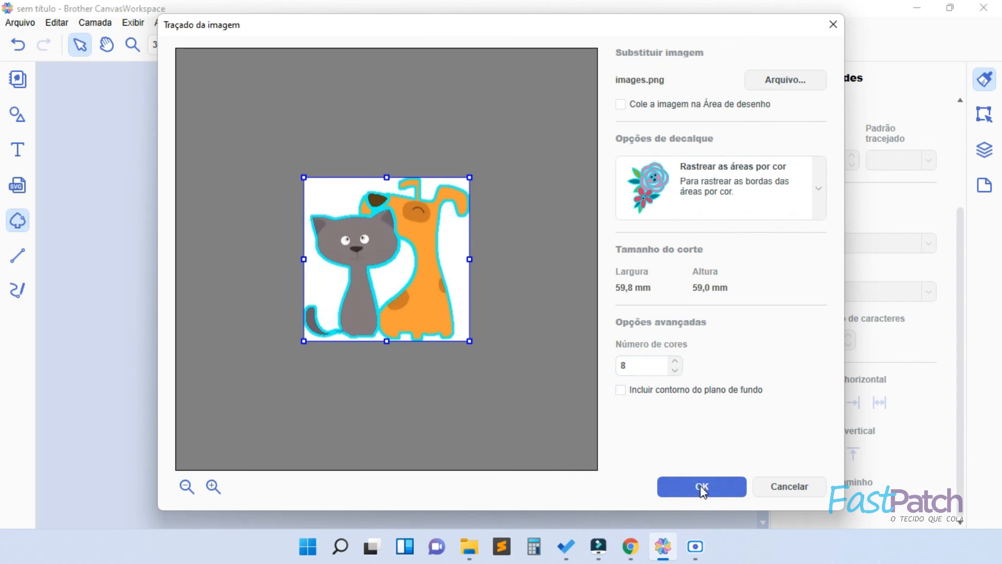
Raise the number of colours for the cat-and-dog trace to 12 and preview the outlines again.
left_click(674, 360)
left_click(673, 360)
left_click(674, 361)
left_click(676, 362)
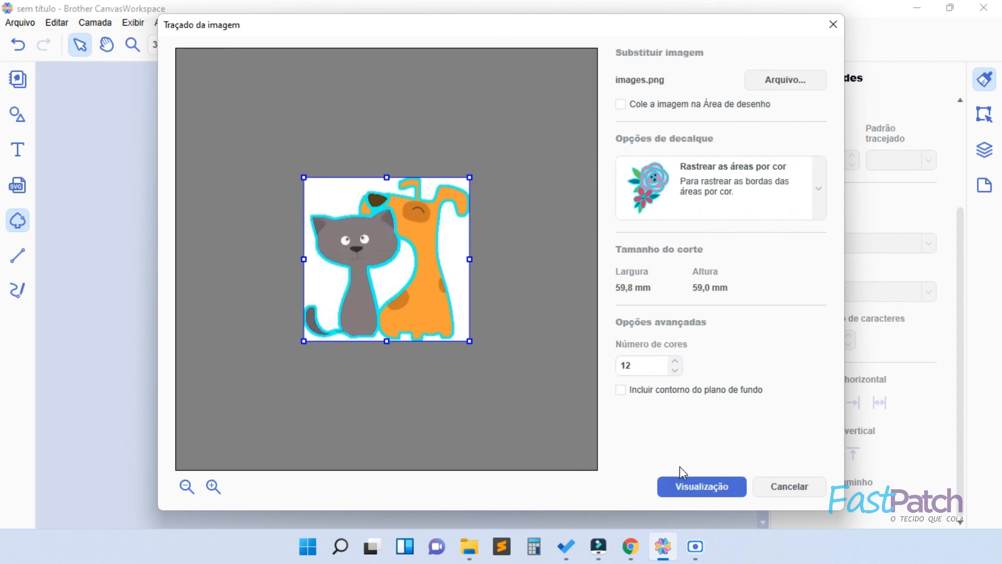
left_click(687, 488)
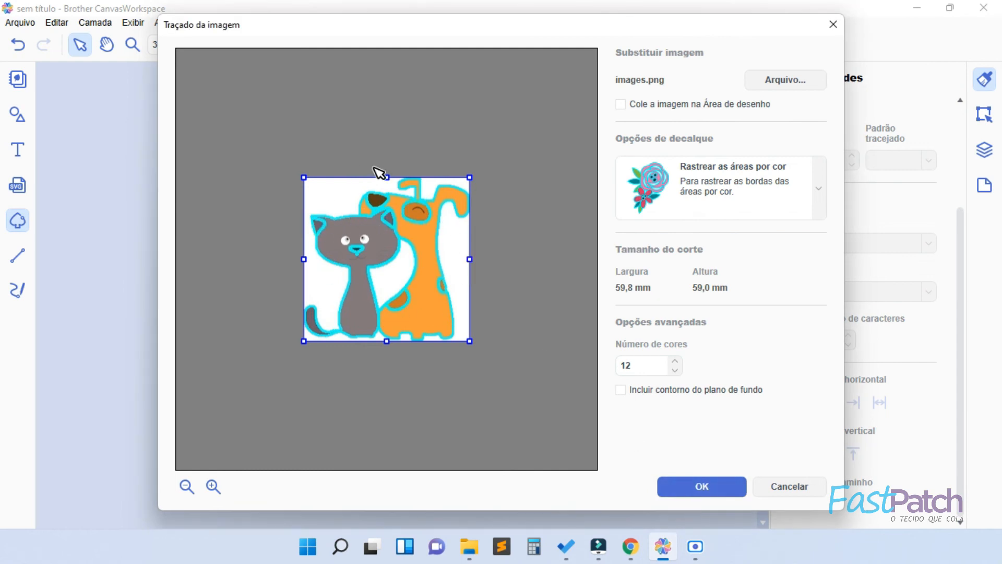
Raise the number of colours for the cat-and-dog trace to 16 and refresh the preview.
left_click(675, 360)
left_click(675, 361)
left_click(675, 360)
left_click(675, 361)
left_click(705, 486)
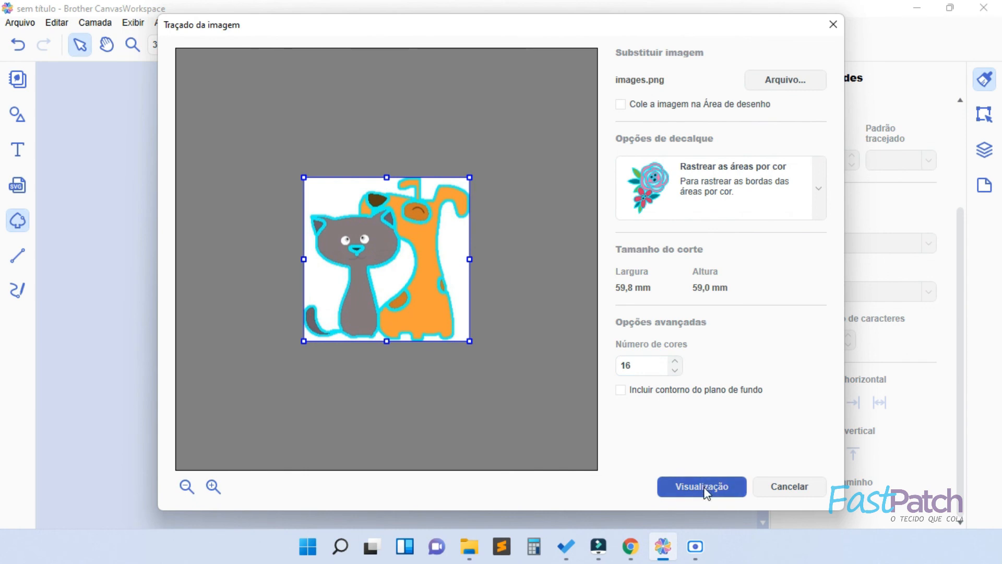
Raise the number of colours to 20, preview the cat-and-dog trace and accept it.
left_click(675, 361)
left_click(675, 361)
left_click(675, 361)
left_click(675, 361)
left_click(684, 492)
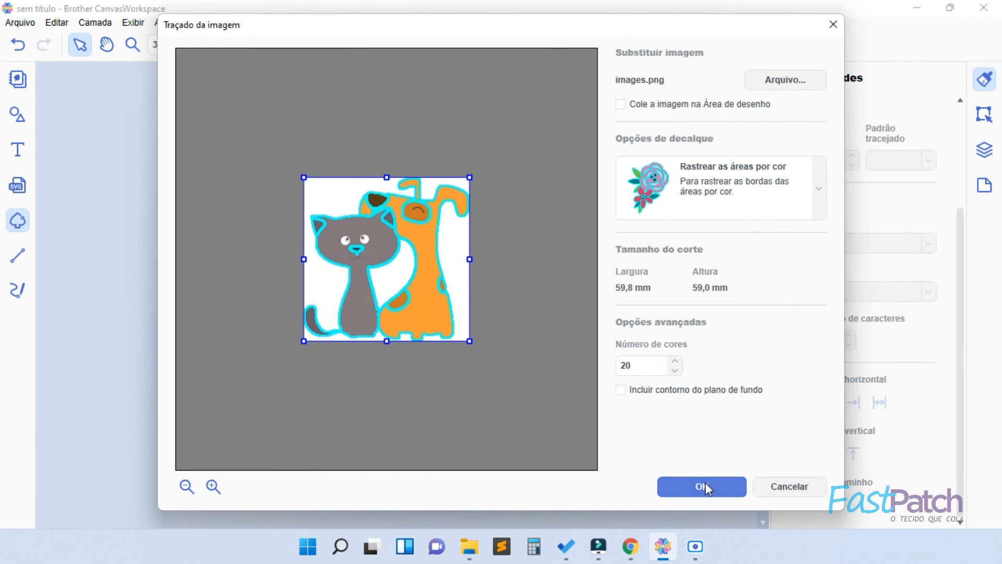
left_click(705, 485)
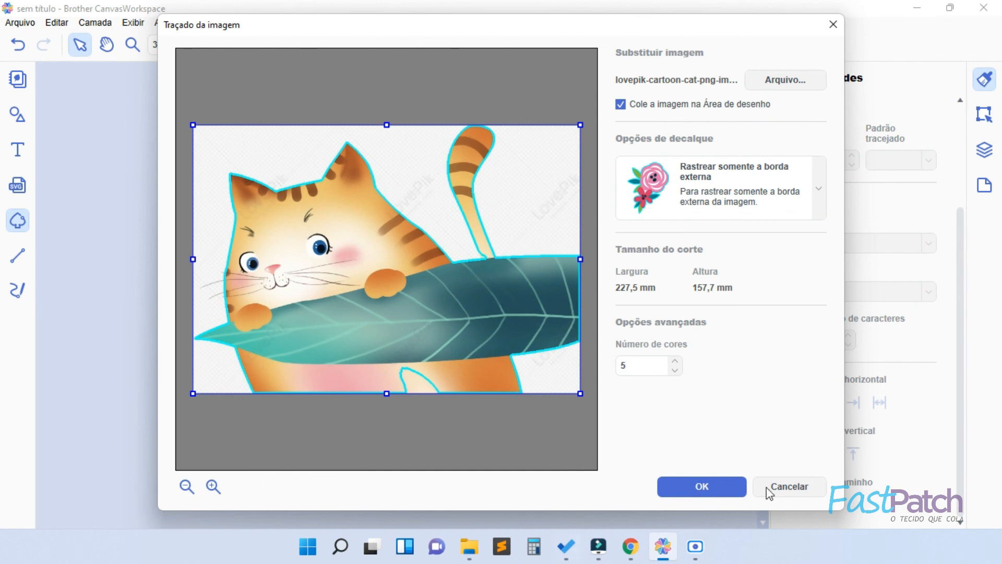
Set the lovepik cartoon cat picture to be traced by colour areas.
left_click(727, 212)
left_click(712, 316)
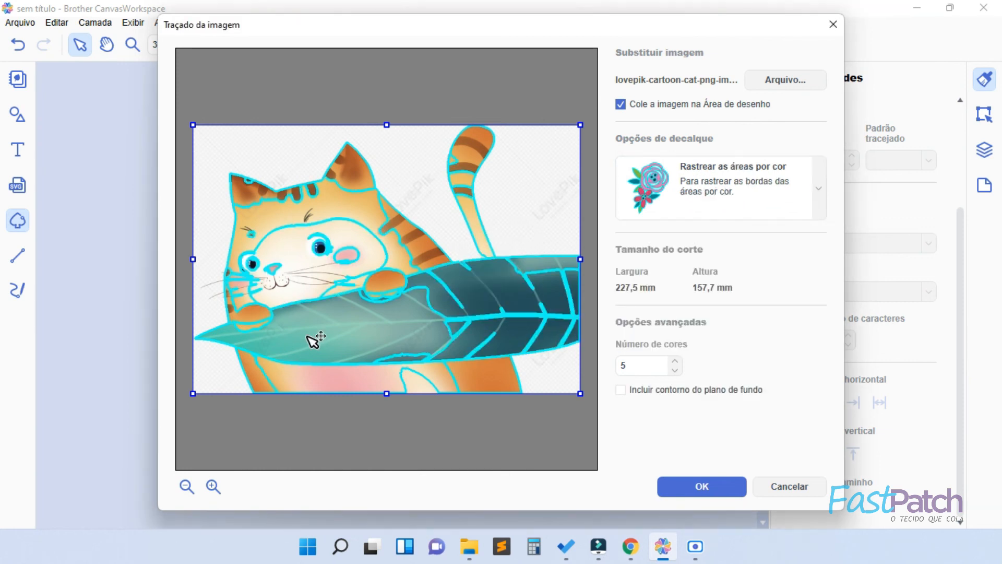